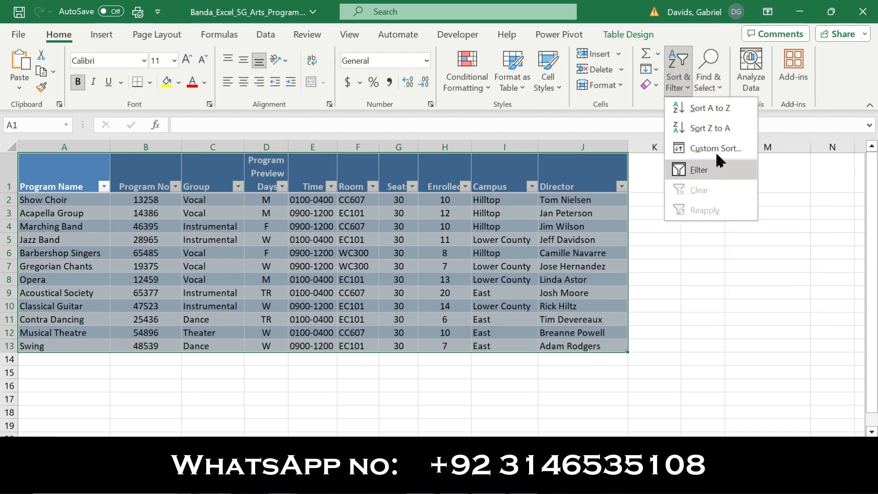
Start a custom sort of the table and choose Campus as the first sort column.
left_click(715, 149)
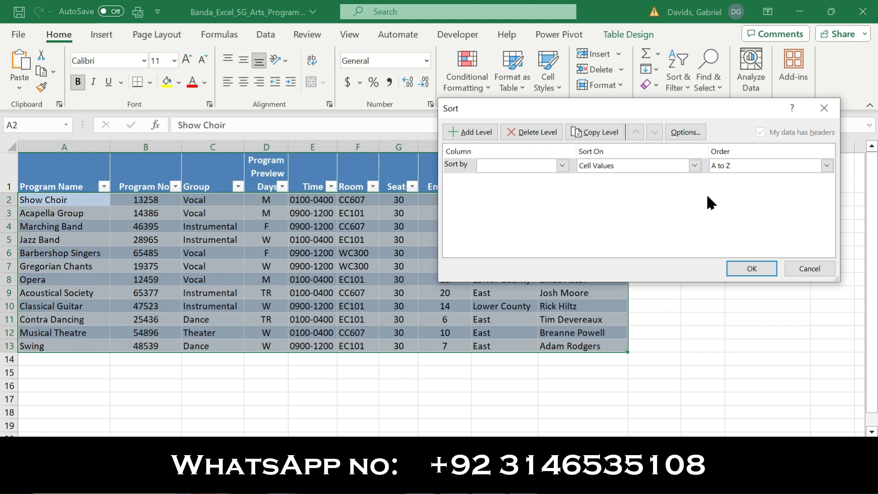
left_click(675, 131)
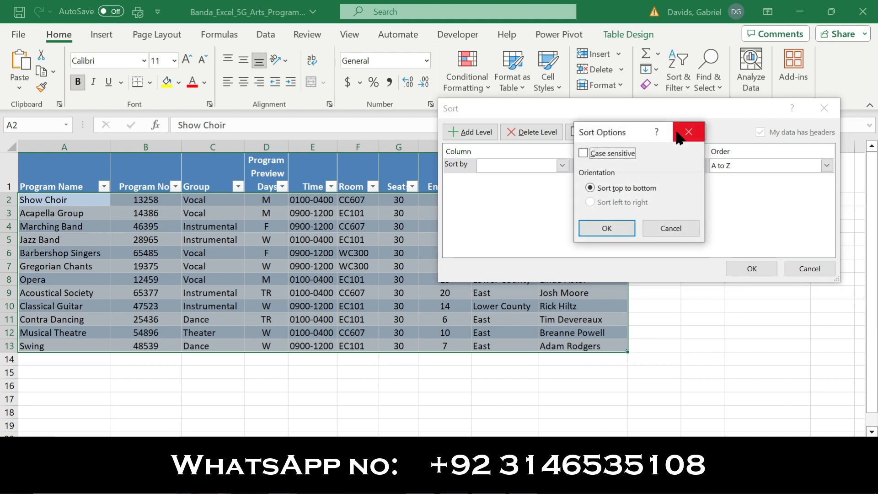
left_click(695, 132)
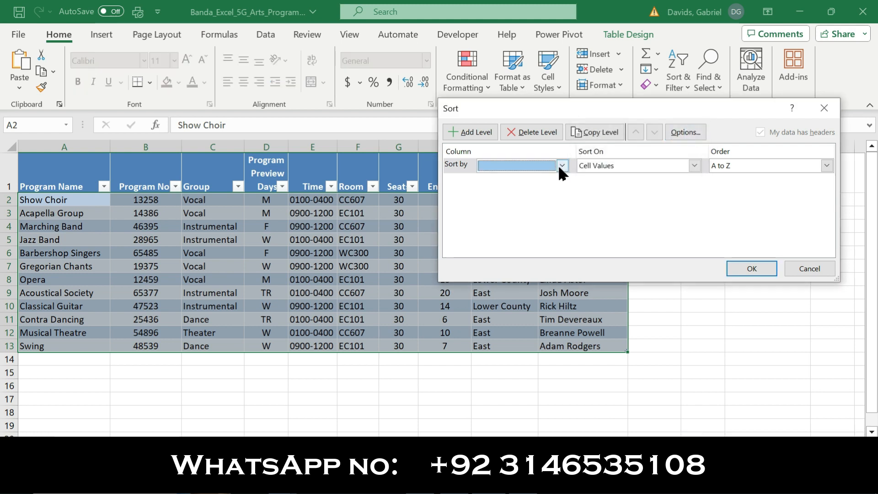
left_click(562, 166)
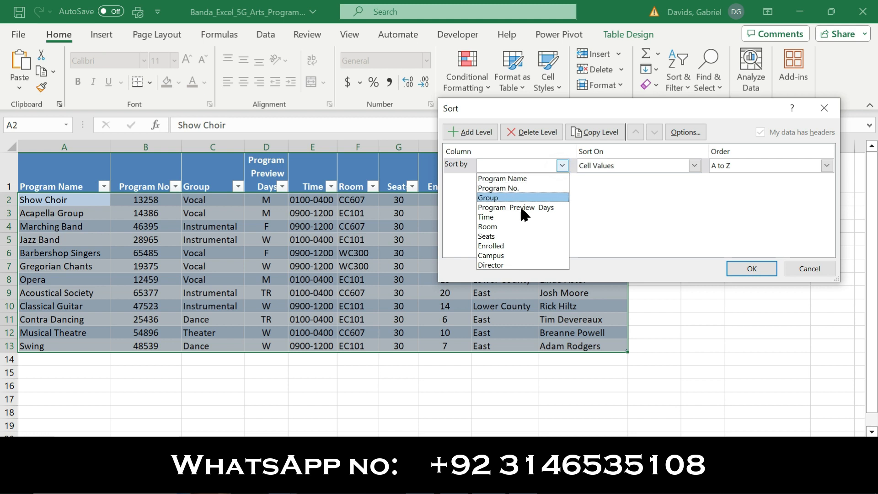
left_click(489, 258)
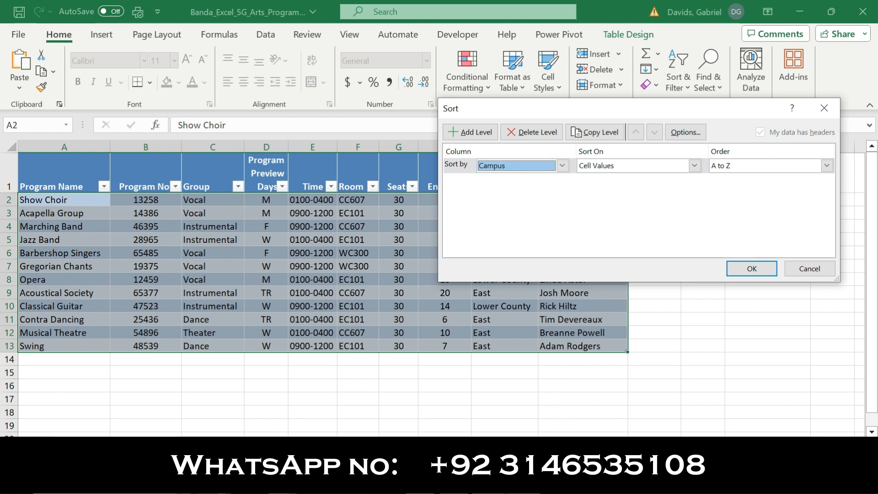
Review the campus order required by step 3 in the Word instructions, and back in Excel open the custom lists for the Campus sort order.
key("alt+Tab")
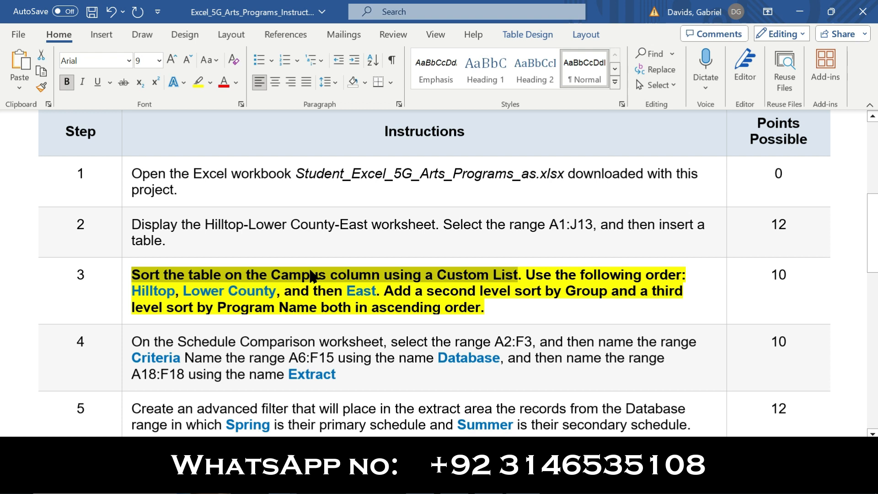
left_click_drag(521, 273, 688, 274)
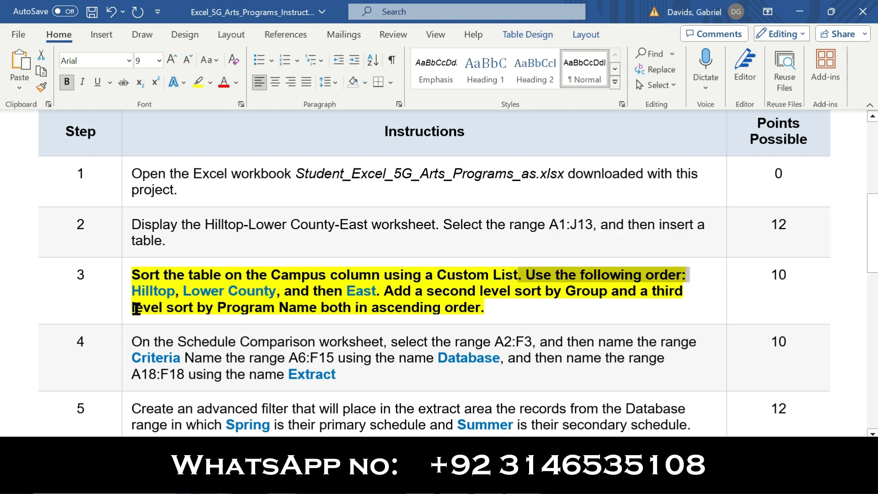
left_click_drag(133, 290, 276, 291)
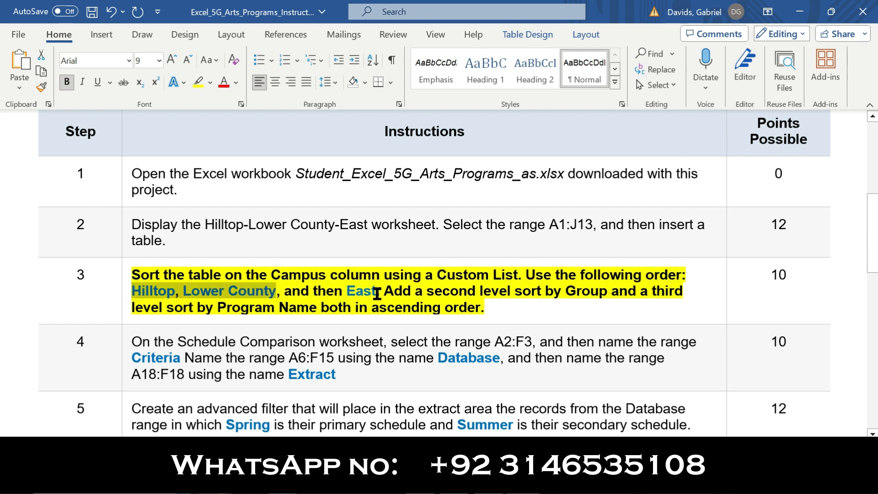
left_click_drag(383, 292, 132, 292)
left_click(519, 484)
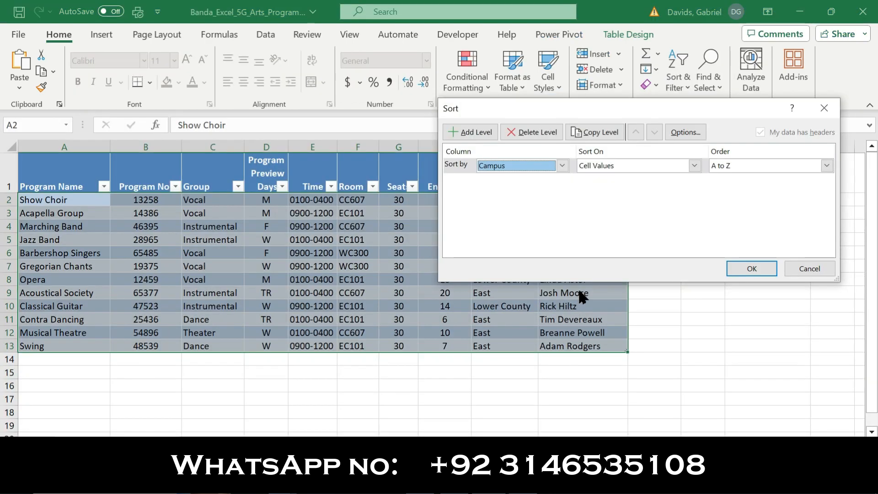
left_click(826, 166)
left_click(745, 198)
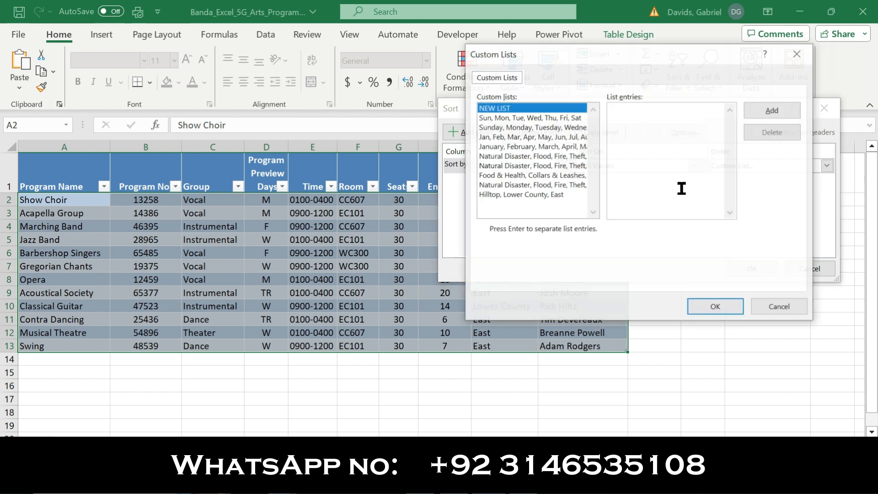
Try to enter Hilltop, Lower County, East as a new custom list, checking it against the Word instructions.
left_click(641, 157)
type("Hilltop, Lower County")
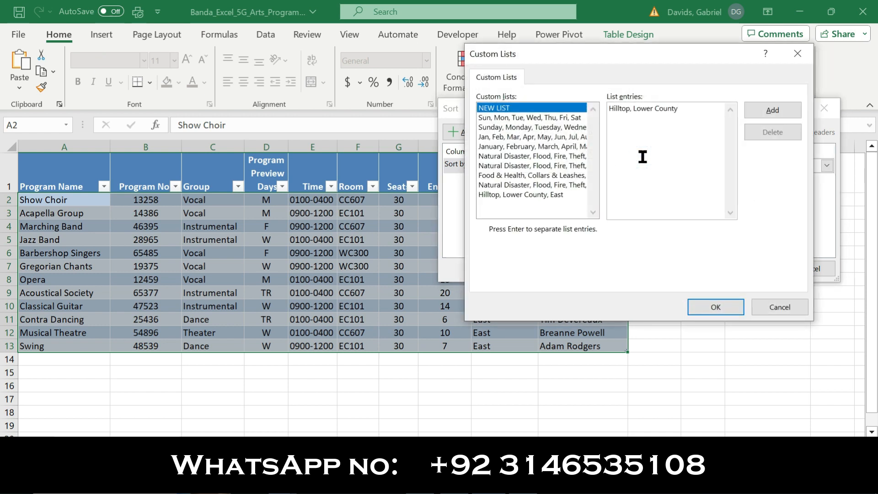
key("alt+Tab")
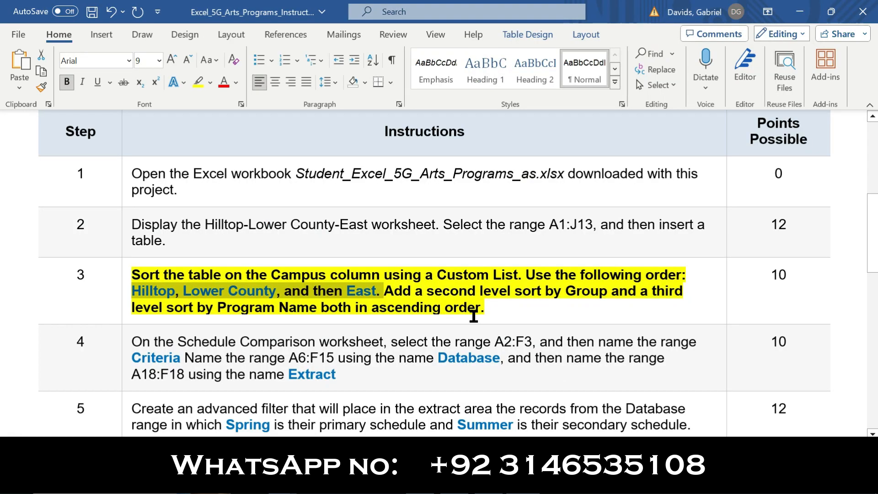
left_click(298, 305)
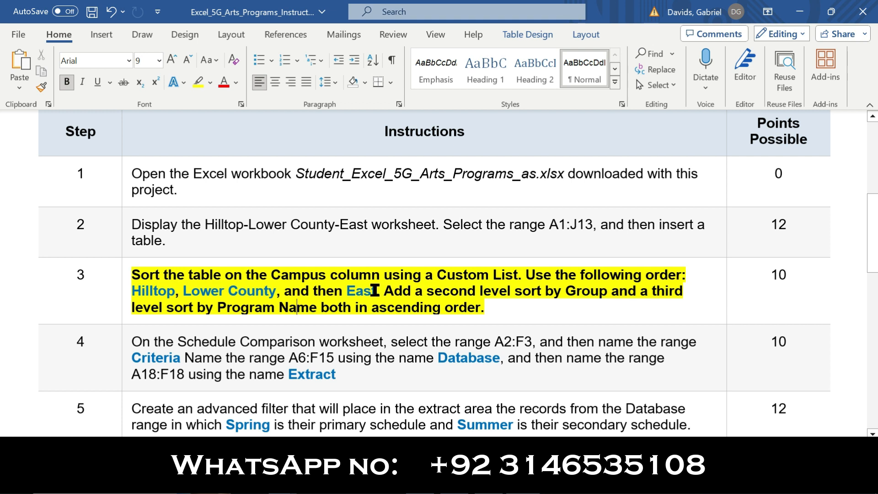
key("alt+Tab")
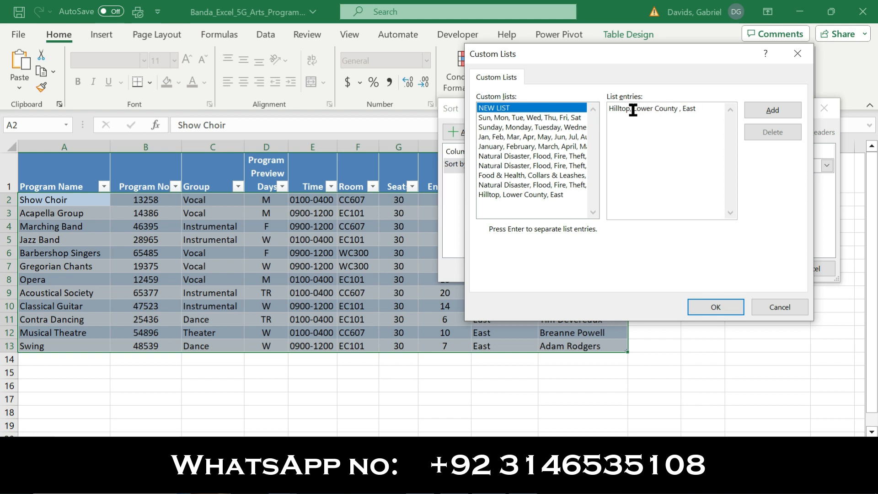
left_click(678, 110)
mouse_move(549, 482)
left_click(546, 412)
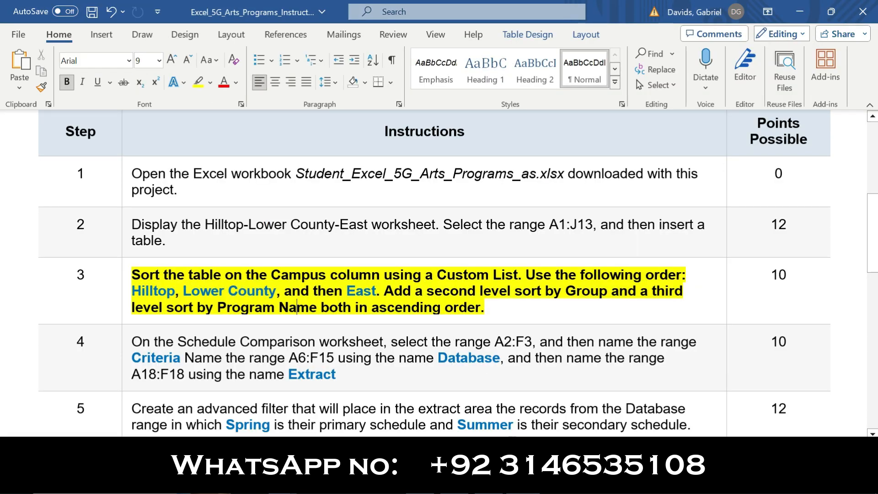
mouse_move(488, 482)
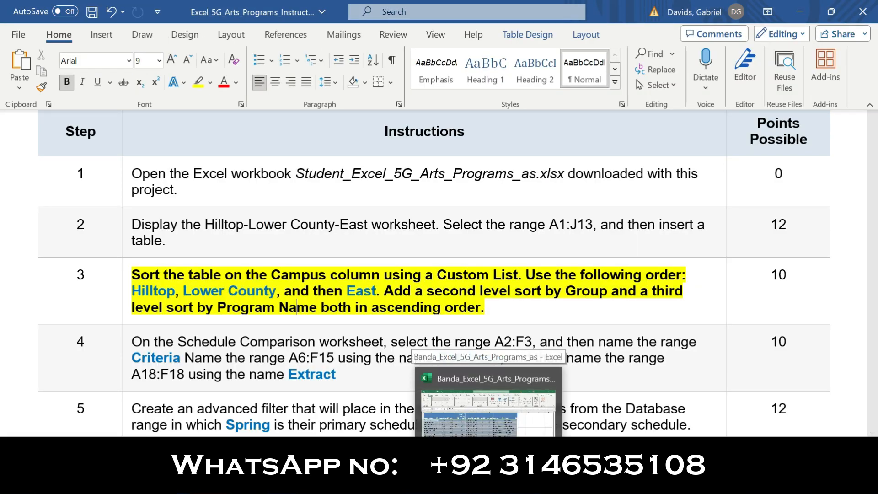
left_click(489, 482)
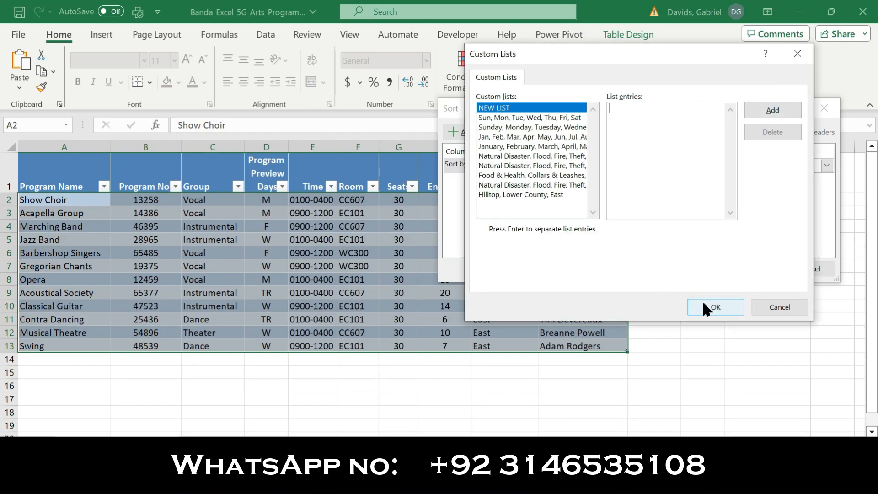
Apply the existing custom list Hilltop, Lower County, East as the Campus sort order.
left_click(548, 195)
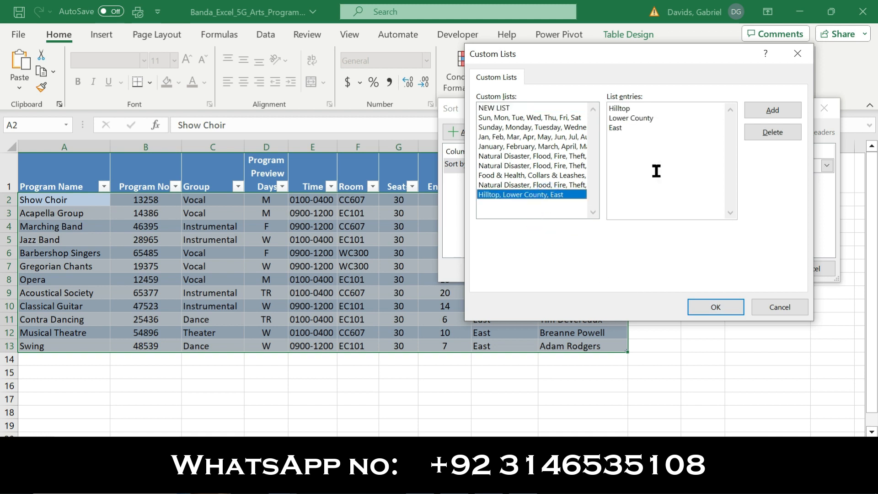
left_click(714, 308)
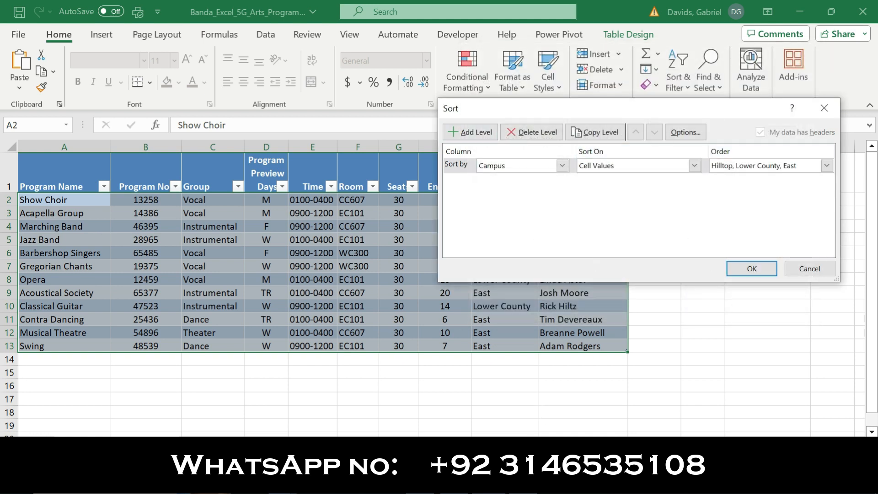
Check the second-level requirement in the Word instructions and add a second sort level by Group in Excel.
left_click(531, 481)
left_click_drag(390, 290, 660, 293)
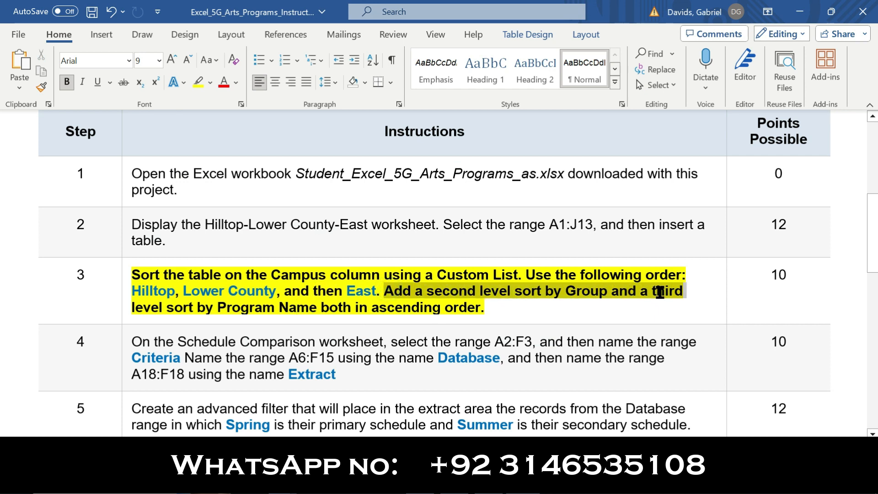
left_click_drag(583, 296, 618, 291)
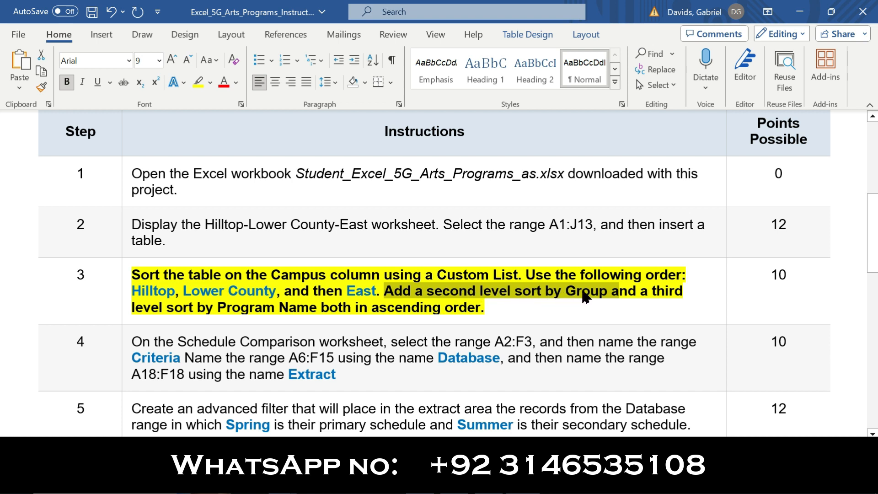
key("alt+Tab")
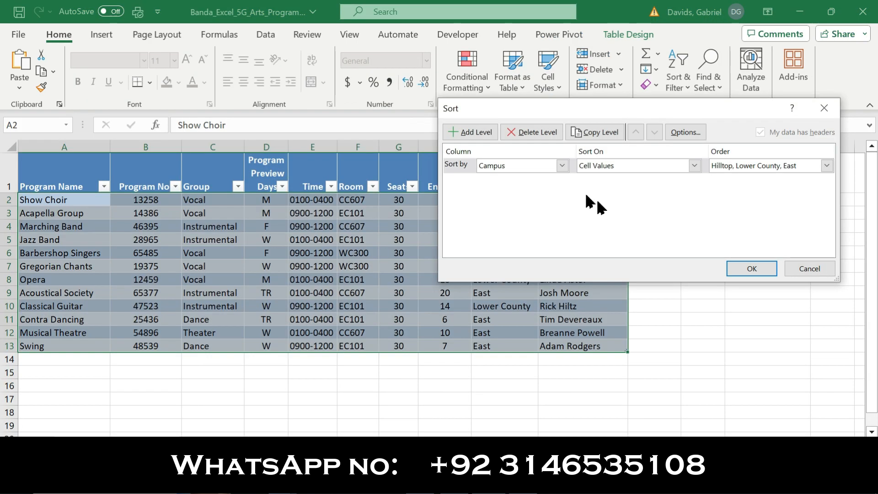
left_click(475, 132)
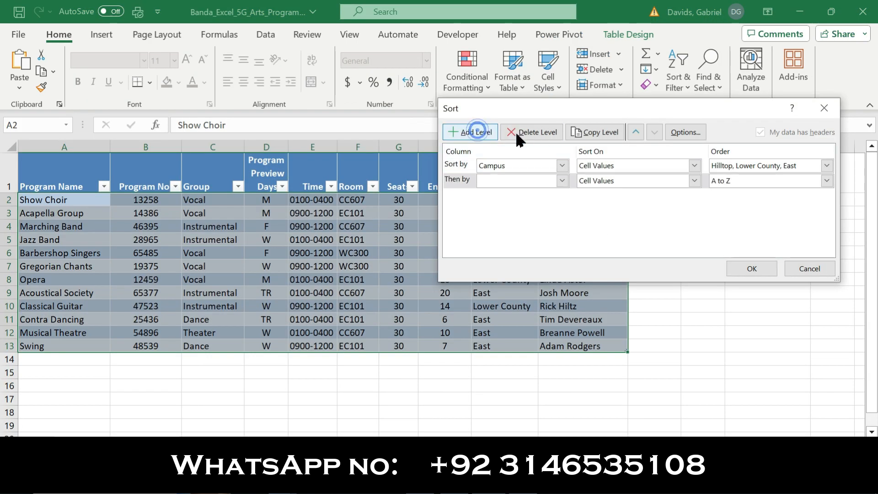
left_click(562, 181)
left_click(513, 213)
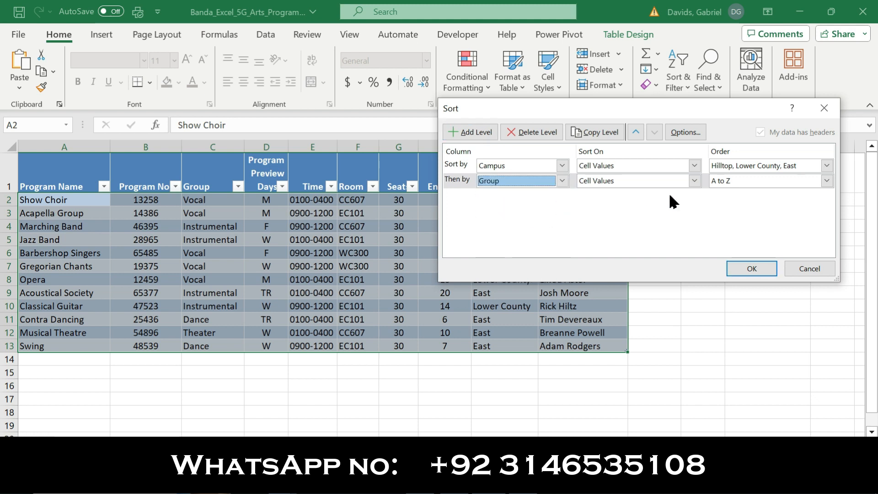
Check the third-level requirement in Word, add a third sort level by Program Name in Excel, and apply the sort.
key("alt+Tab")
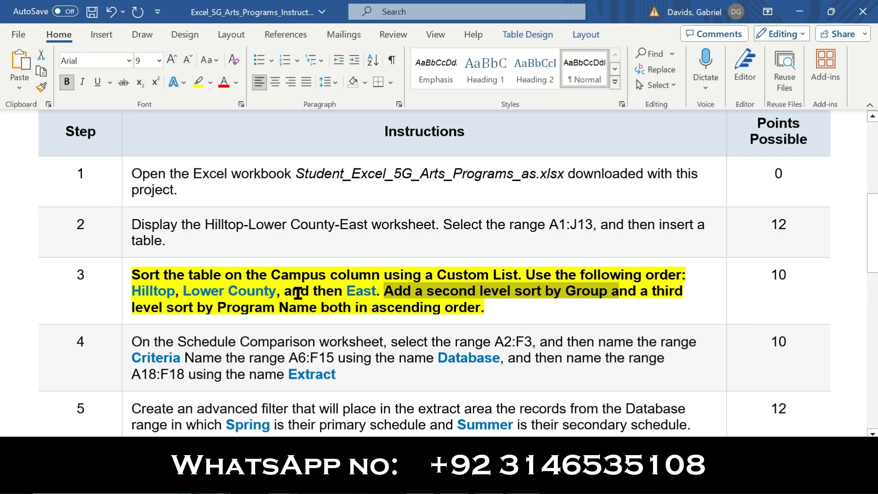
left_click_drag(645, 292, 683, 293)
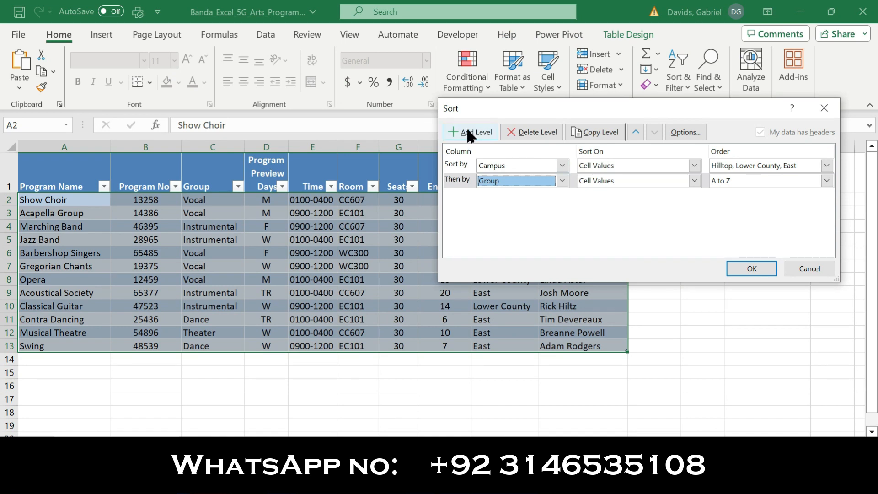
left_click(470, 132)
left_click(562, 196)
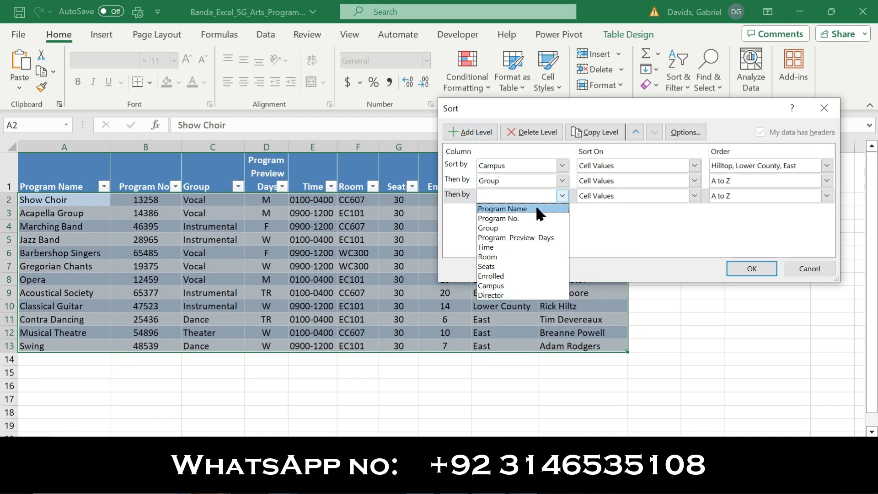
left_click(521, 208)
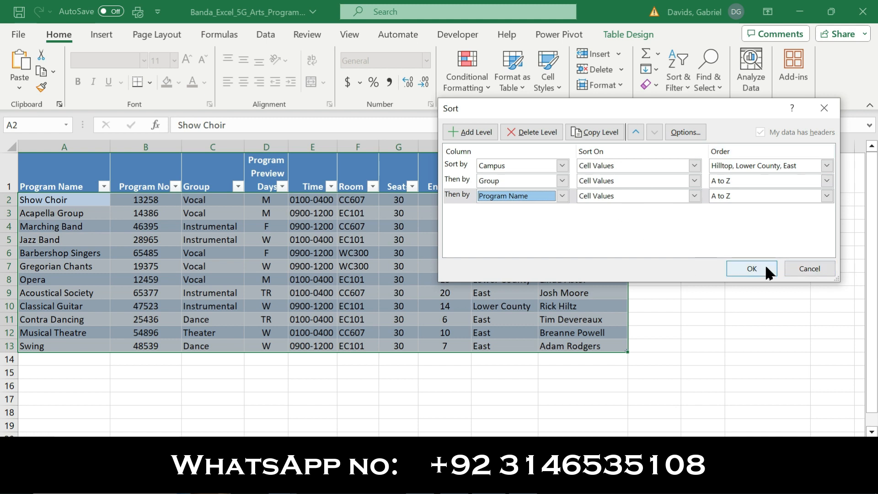
left_click(751, 268)
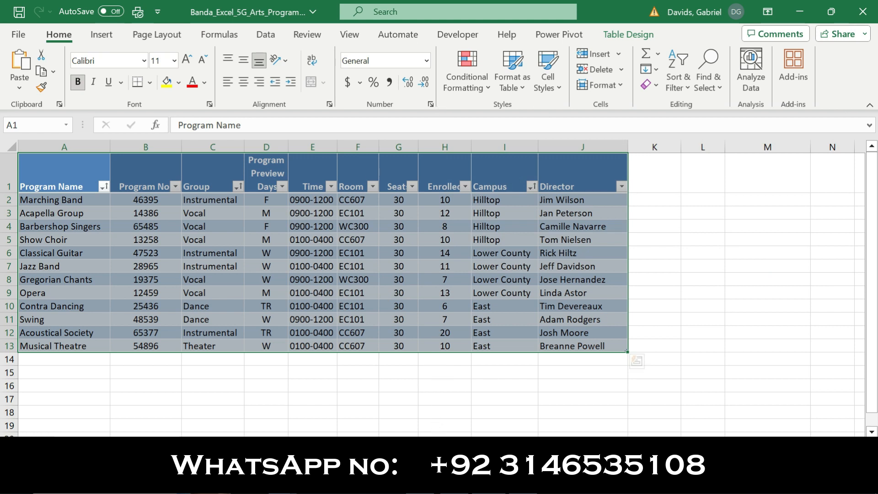
In the Word instructions, remove the bold and highlighting from step 3, and make step 4 bold with yellow highlighting.
left_click(539, 482)
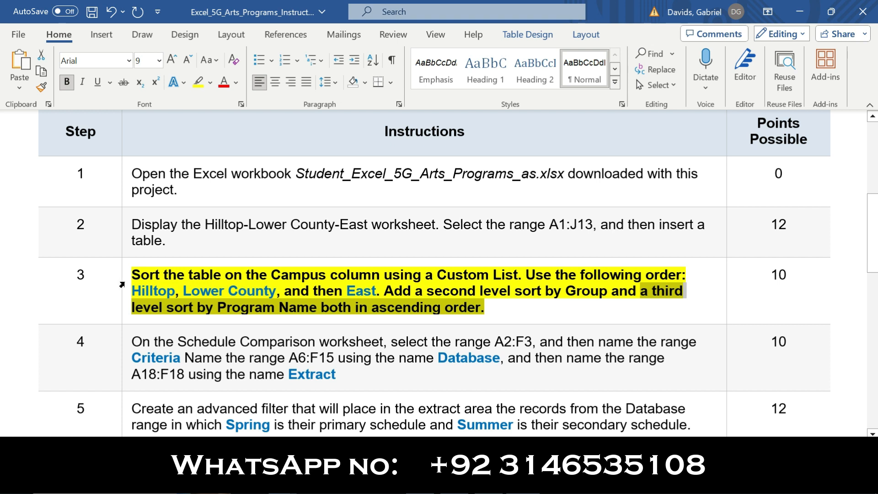
left_click(121, 284)
left_click(133, 259)
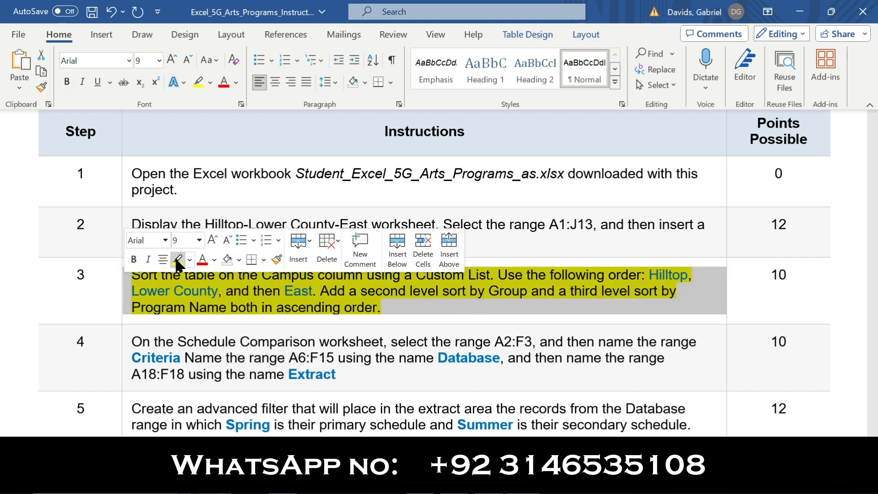
left_click(128, 352)
left_click(134, 337)
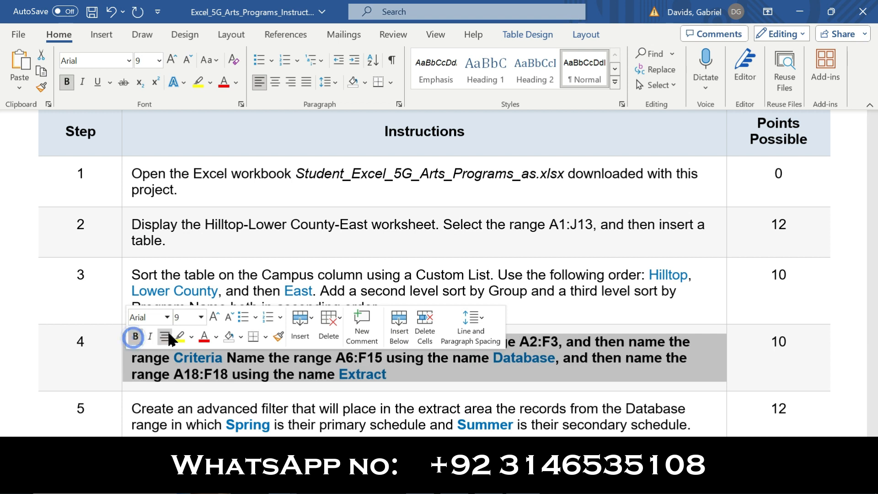
left_click(179, 337)
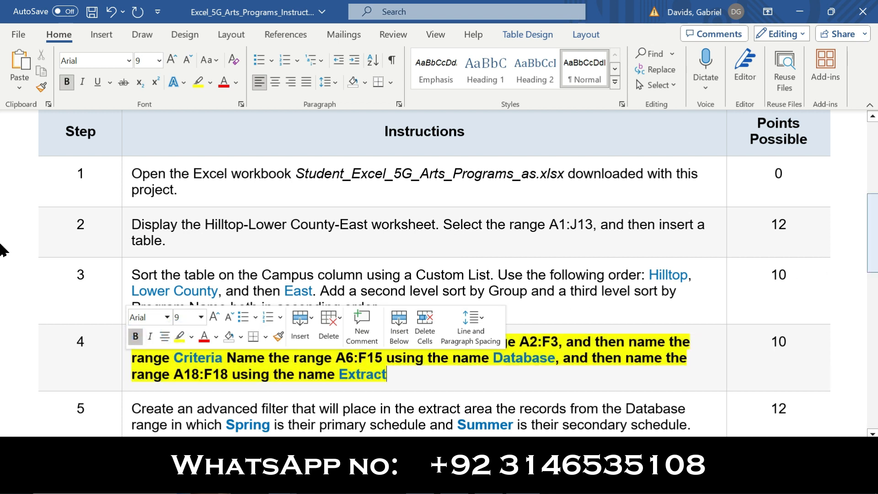
Review the worksheet and range-naming requirements in step 4 of the instructions and return to the Excel workbook.
scroll(2, 251, "down", 5)
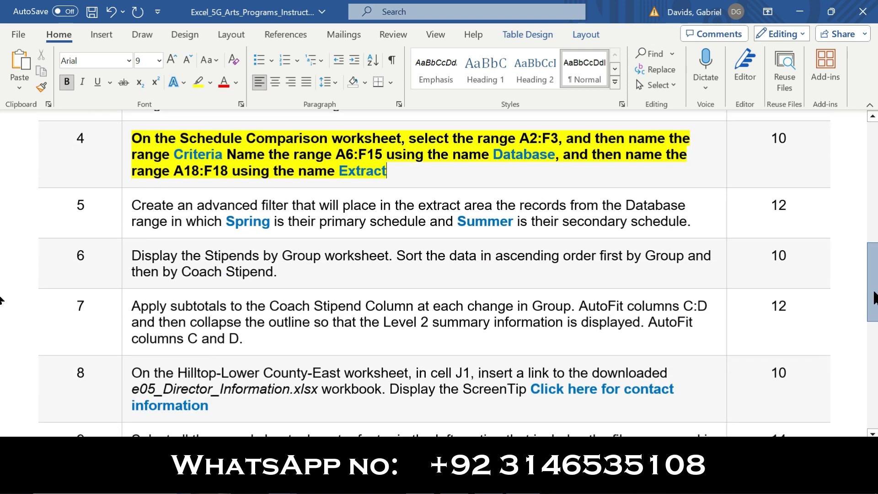
left_click_drag(133, 136, 389, 139)
left_click(516, 482)
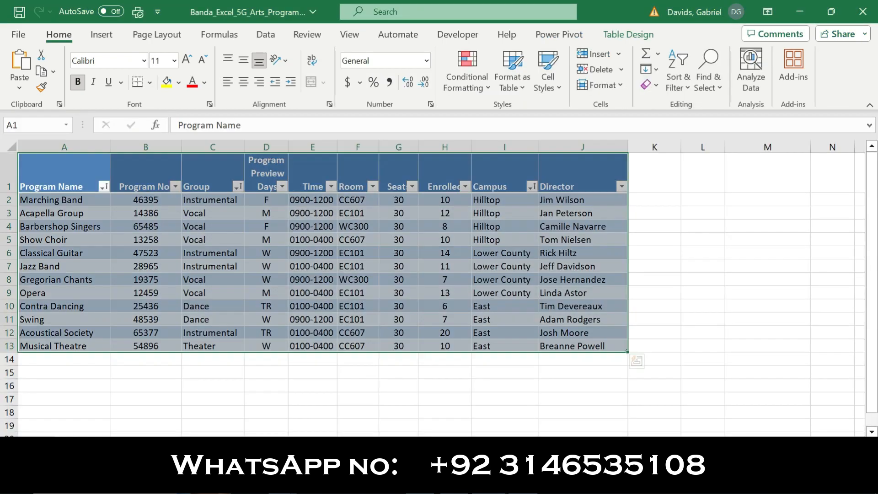
Display the Schedule Comparison worksheet in Excel and check the first range to name in step 4 of the Word instructions.
key("ctrl+Page_Down")
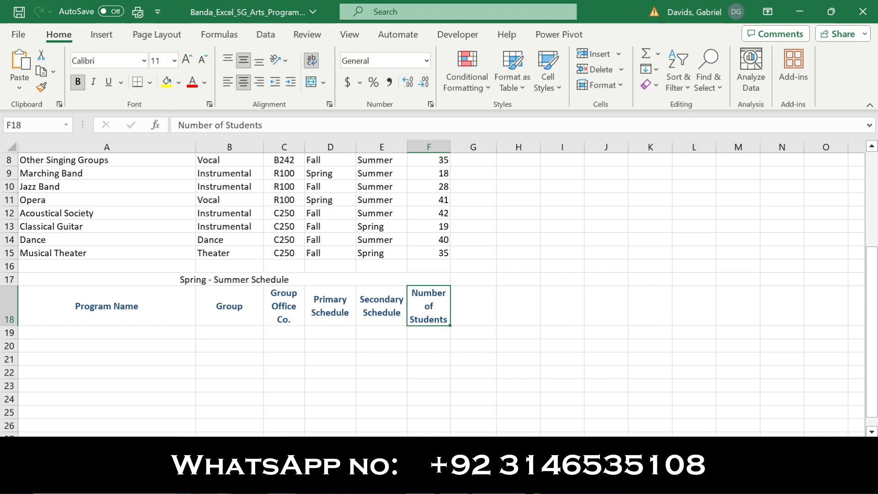
left_click(526, 482)
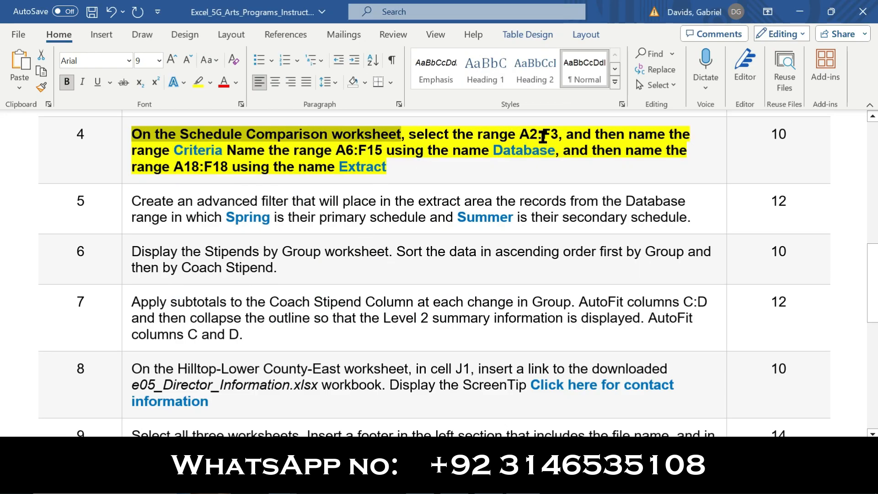
left_click_drag(557, 134, 521, 134)
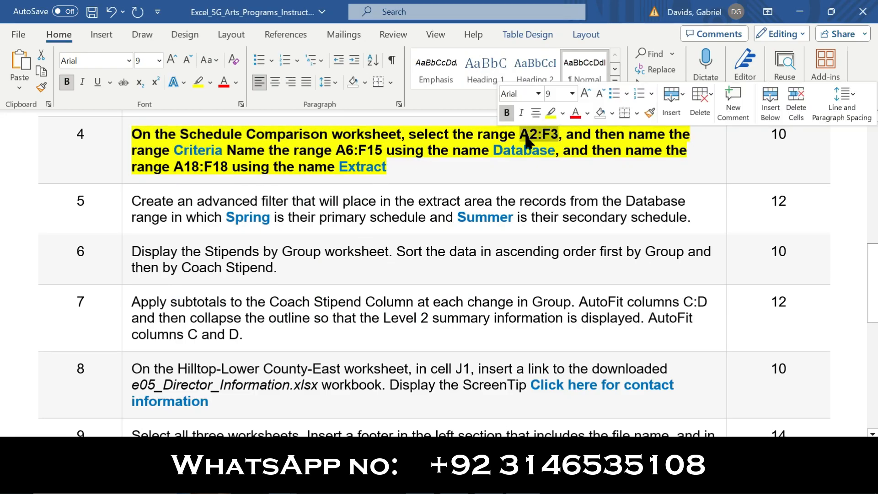
left_click_drag(409, 136, 170, 151)
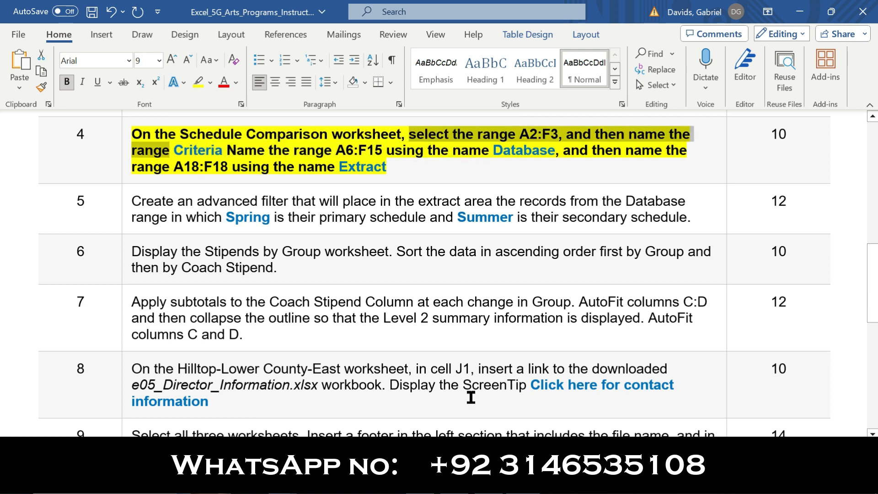
Select A2:F3 on the Schedule Comparison worksheet in Excel and name it Criteria, as given in the Word instructions.
left_click(473, 480)
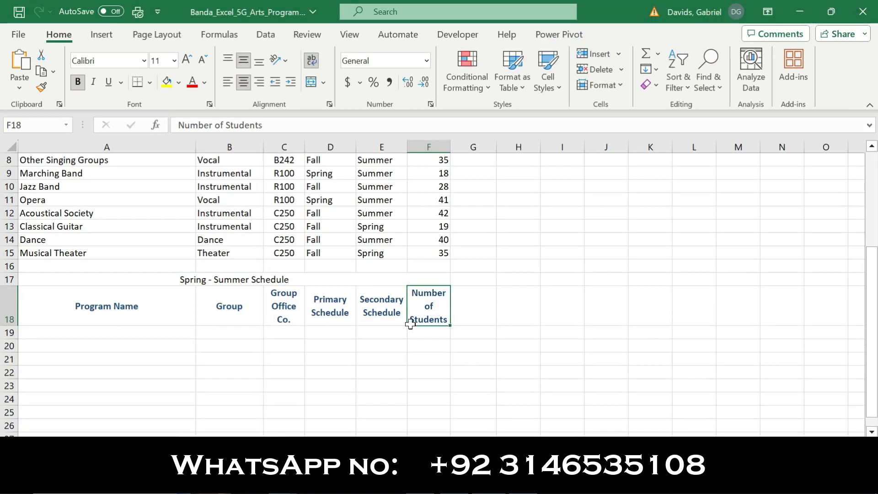
left_click(37, 124)
type("A2:F3")
key("Return")
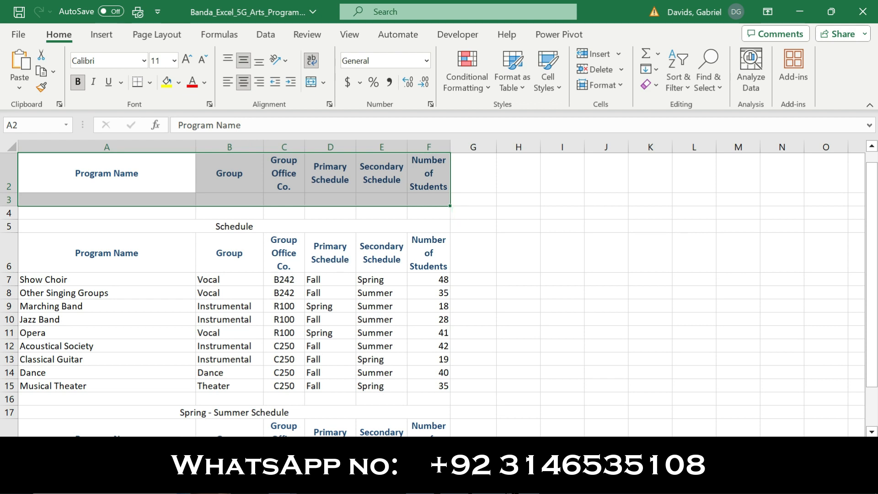
key("alt+Tab")
left_click_drag(595, 133, 179, 152)
key("ctrl+c")
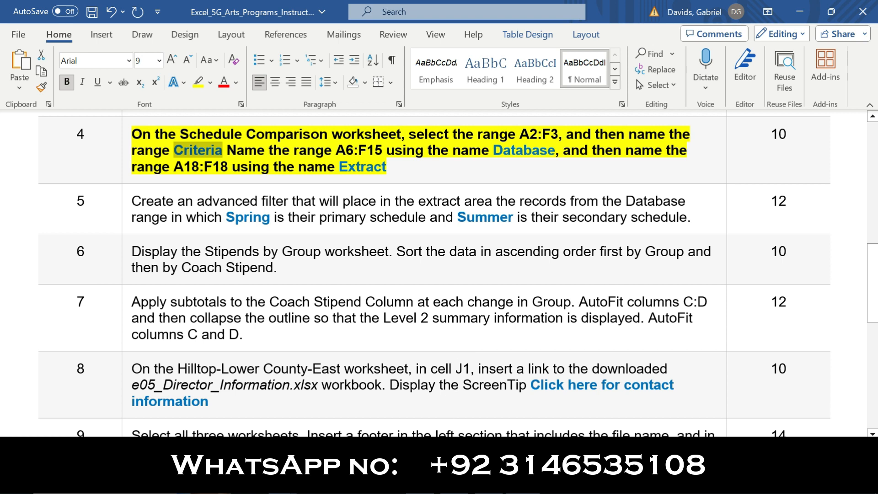
key("alt+Tab")
left_click(40, 128)
key("ctrl+v")
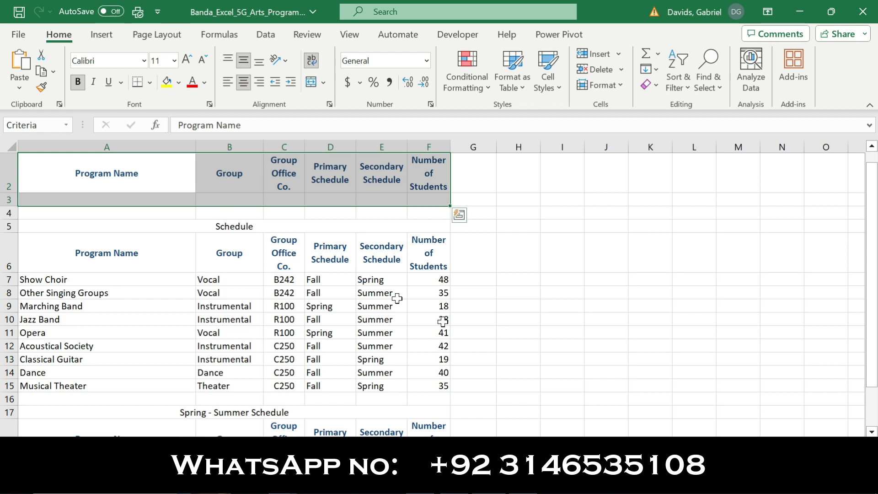
Check the second range in the Word instructions, and name the range A6:F15 Database in the Excel worksheet.
left_click(530, 482)
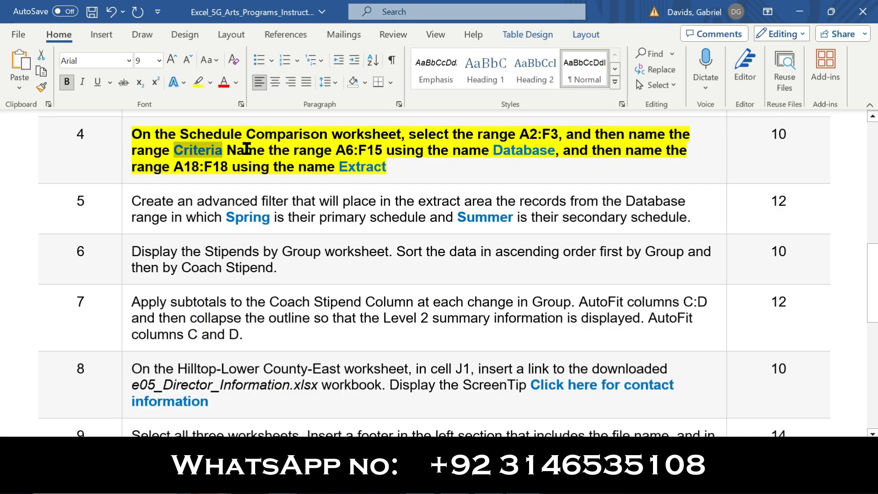
left_click_drag(231, 148, 339, 155)
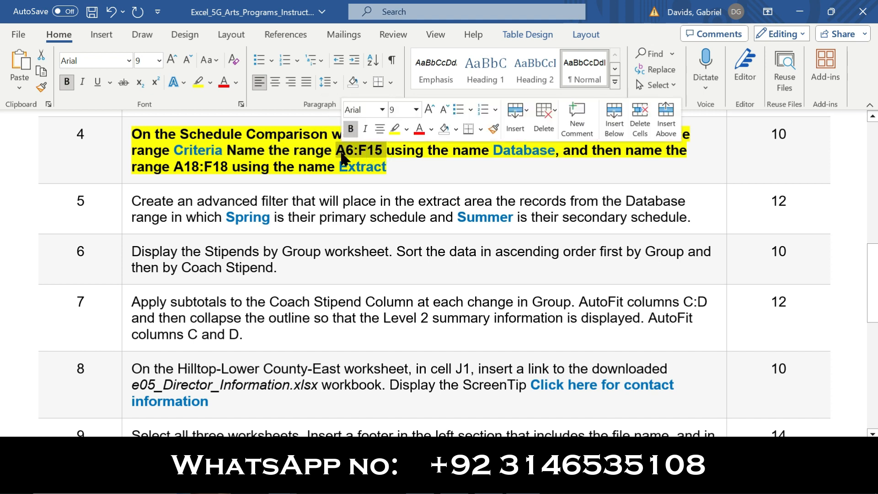
key("alt+Tab")
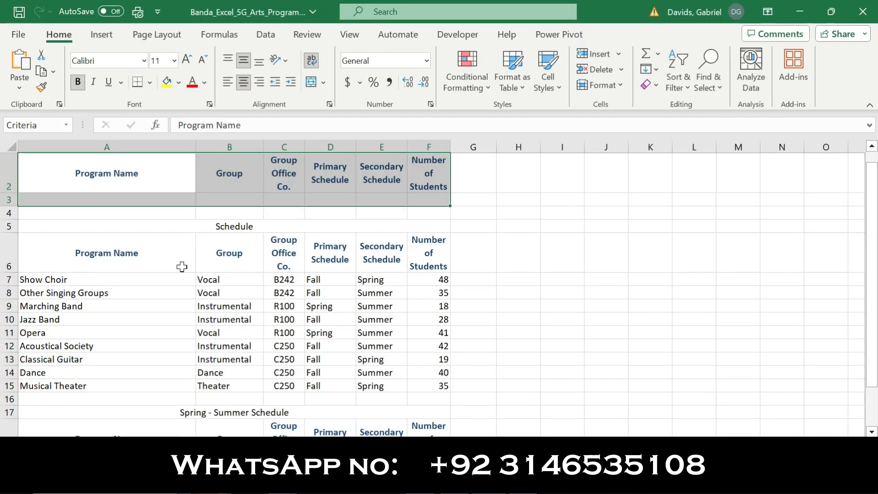
left_click(49, 125)
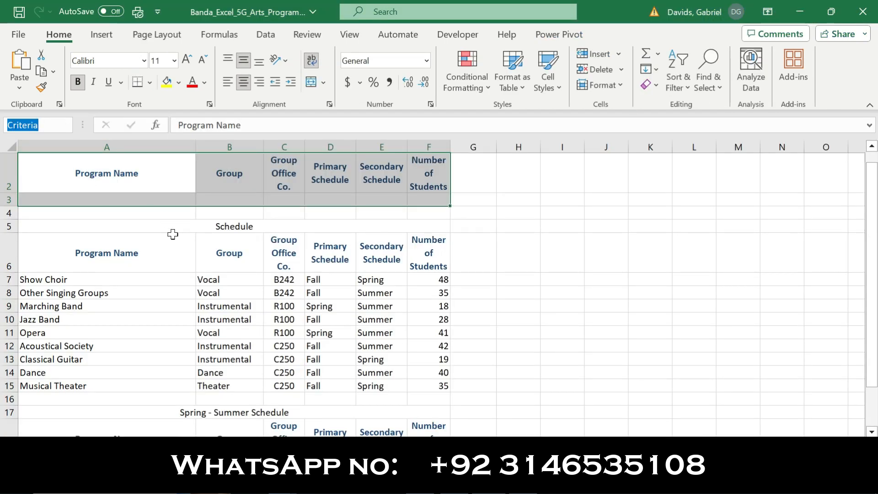
left_click(526, 281)
left_click(39, 124)
type("A6:F15")
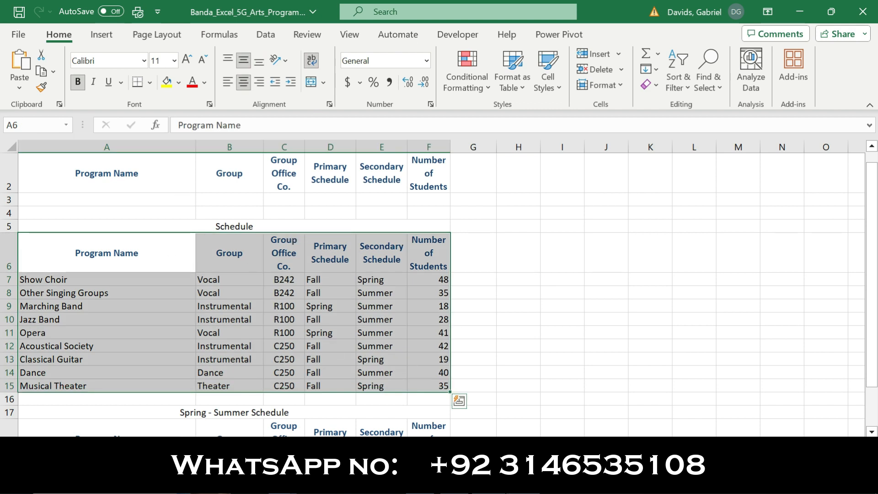
left_click(525, 481)
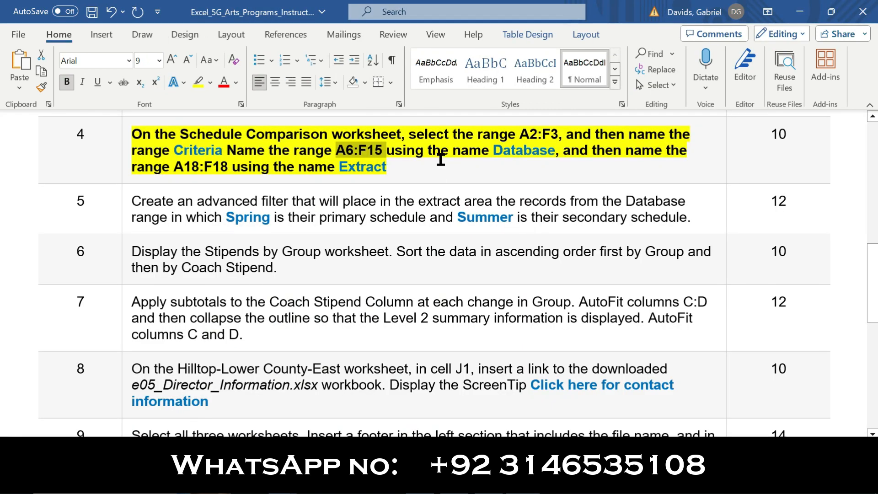
double_click(554, 149)
key("ctrl+c")
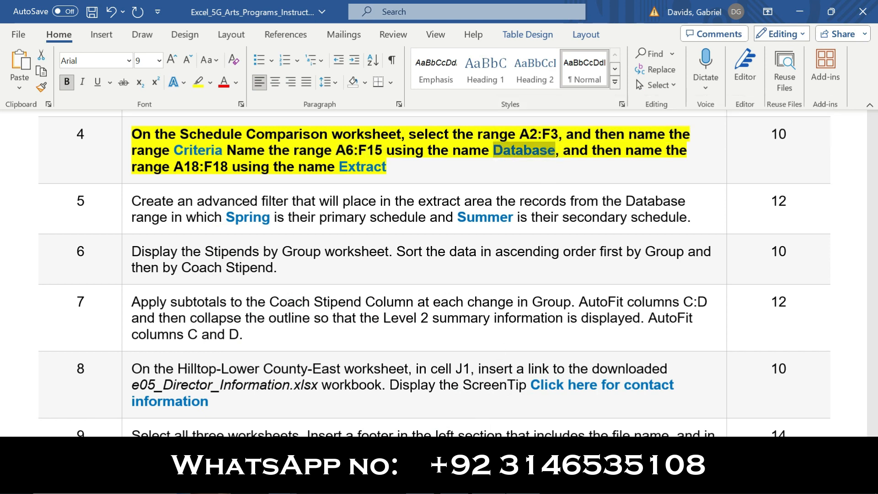
left_click(478, 481)
left_click(35, 124)
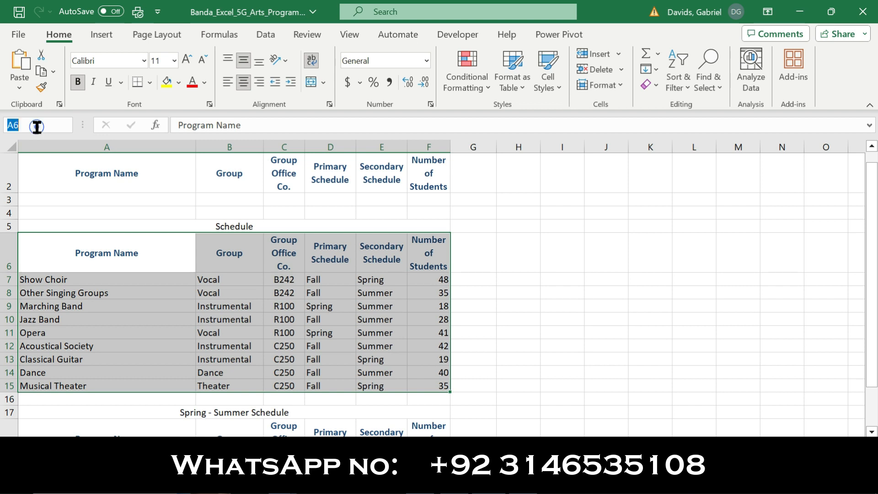
key("ctrl+v")
key("Return")
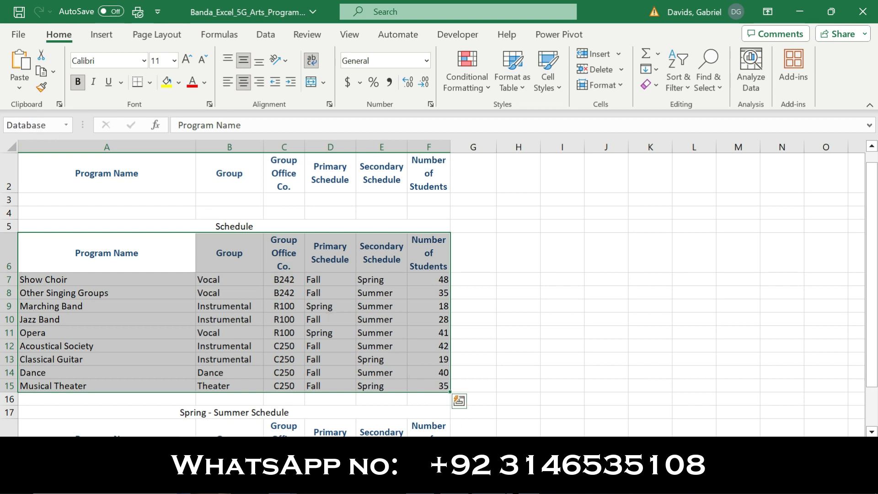
Check the third range in the Word instructions, and name the range A18:F18 Extract in the Excel worksheet.
key("alt+Tab")
left_click_drag(563, 154, 173, 163)
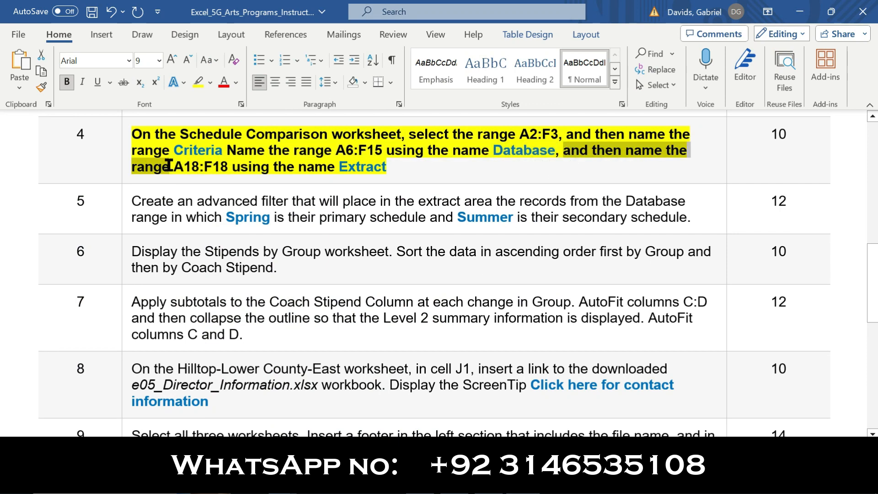
double_click(192, 166)
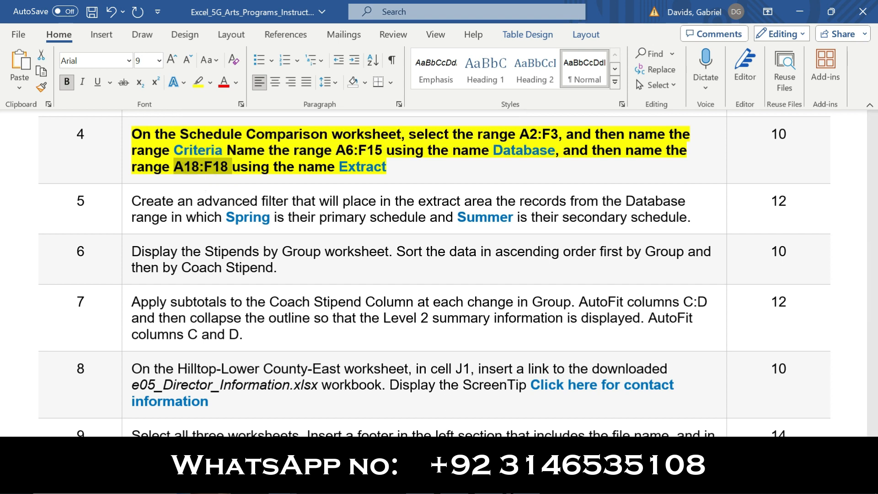
key("alt+Tab")
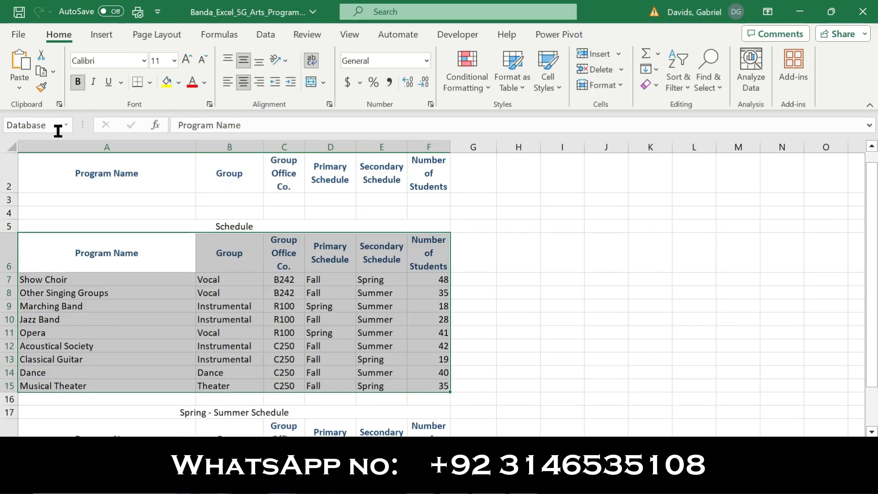
left_click(55, 130)
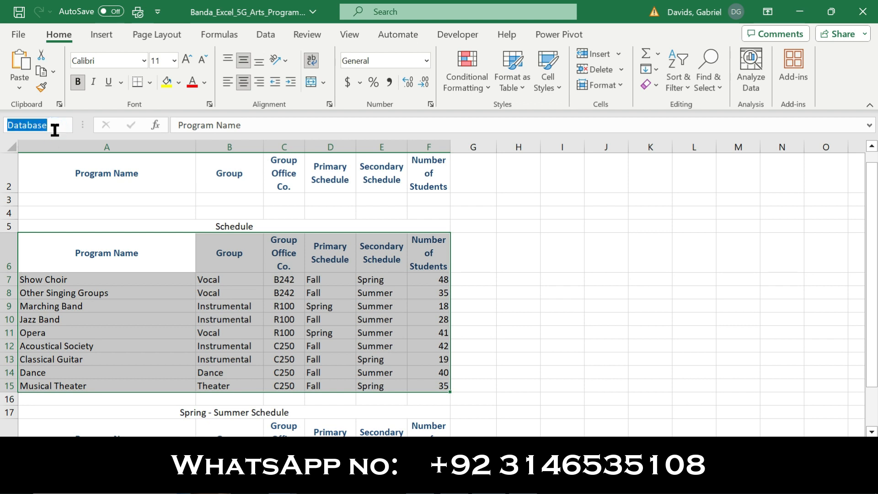
type("A18:F18")
key("Return")
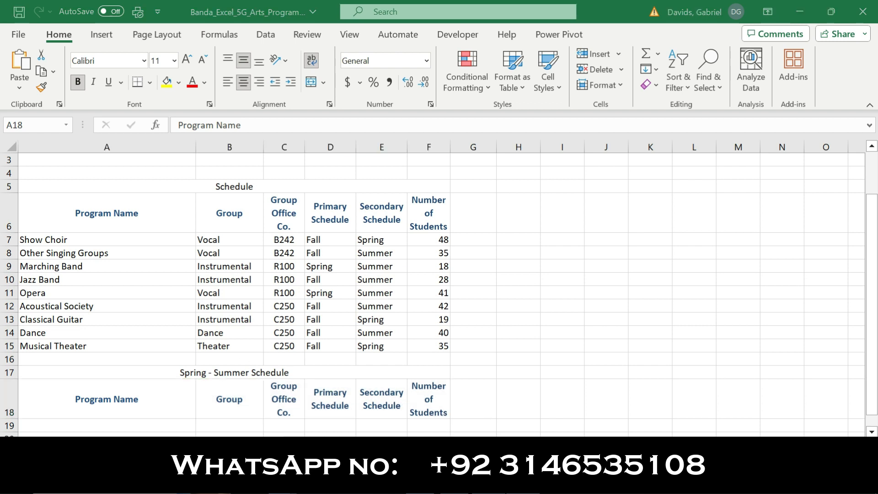
key("alt+Tab")
left_click_drag(386, 167, 342, 173)
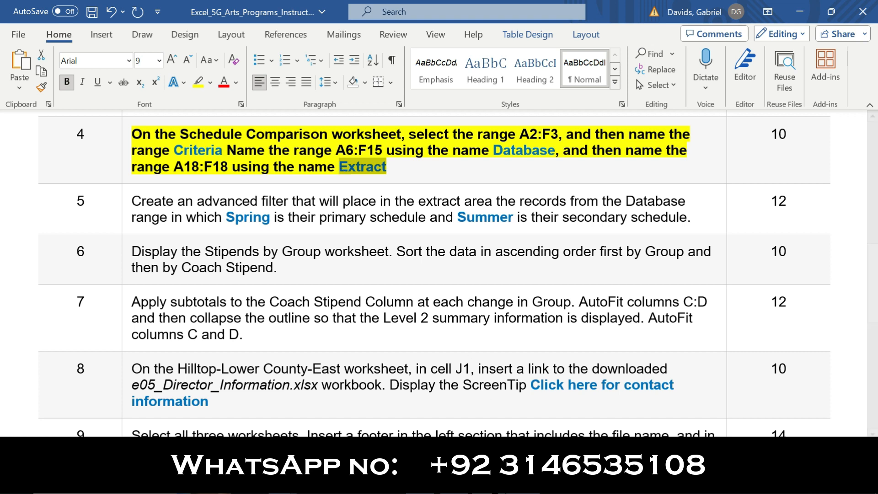
key("alt+Tab")
left_click(28, 126)
type("Extract")
key("Return")
Verify the named ranges by going to Database, Criteria and Extract in turn.
left_click(65, 125)
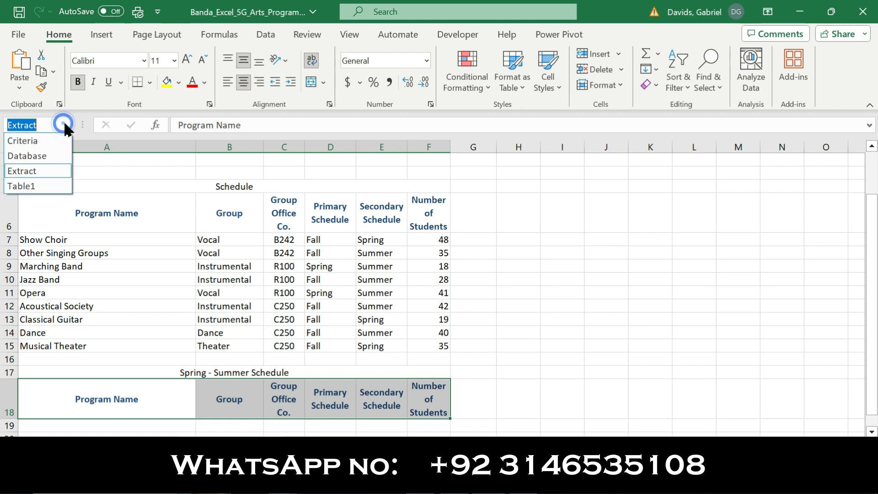
left_click(46, 155)
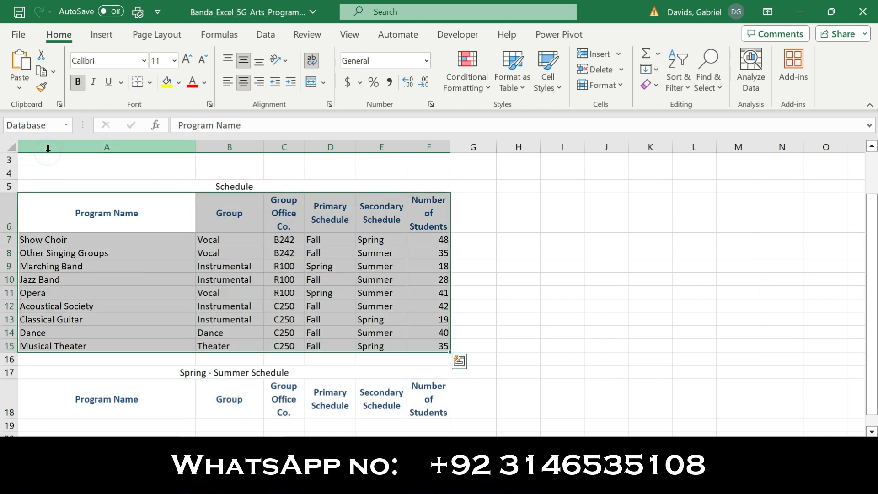
left_click(66, 125)
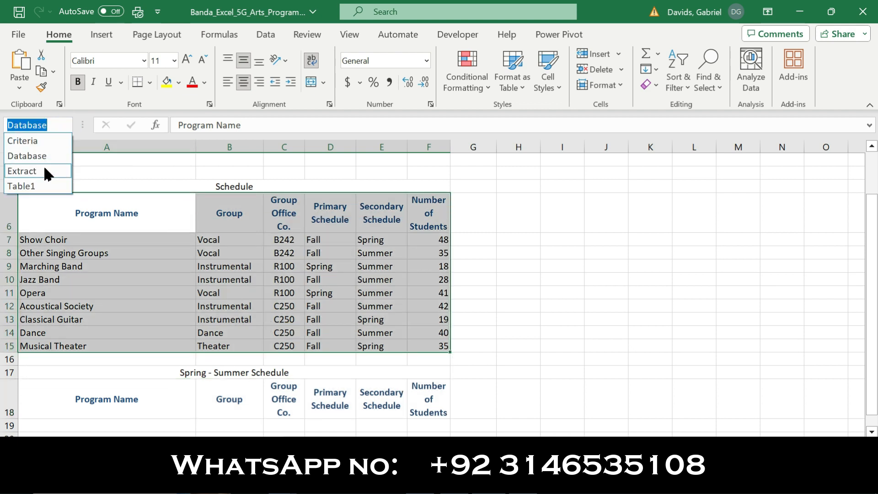
left_click(46, 139)
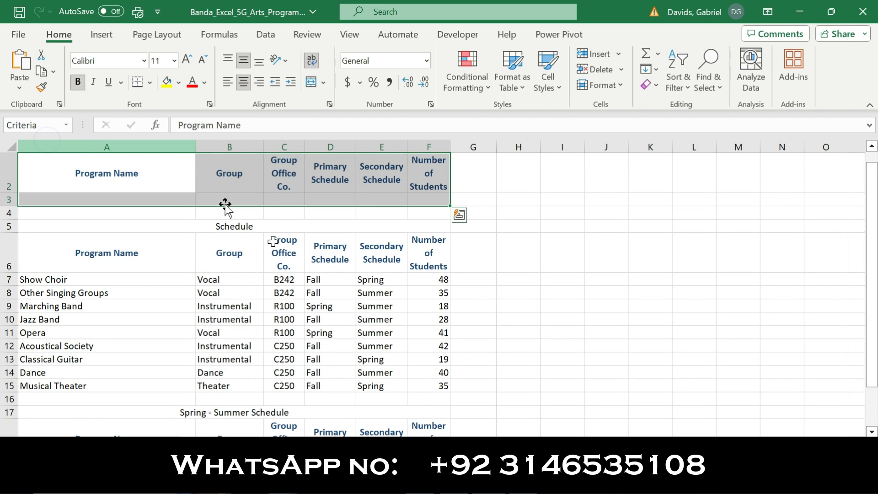
left_click(66, 124)
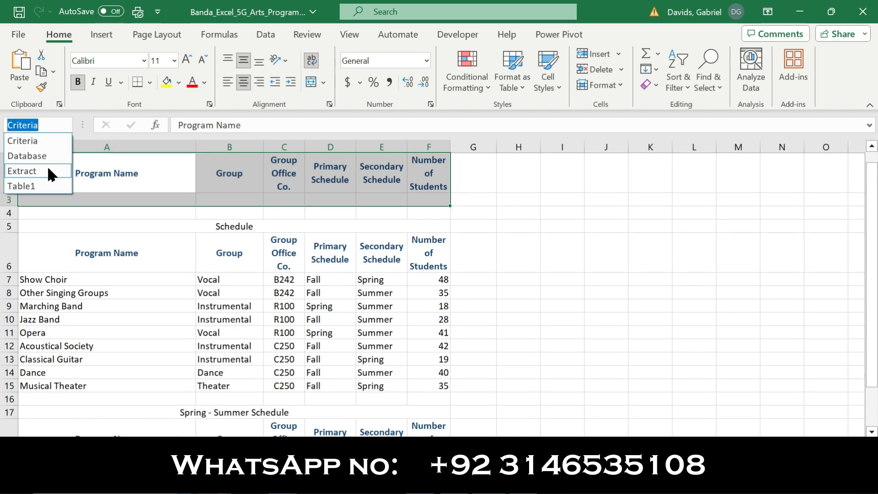
left_click(48, 169)
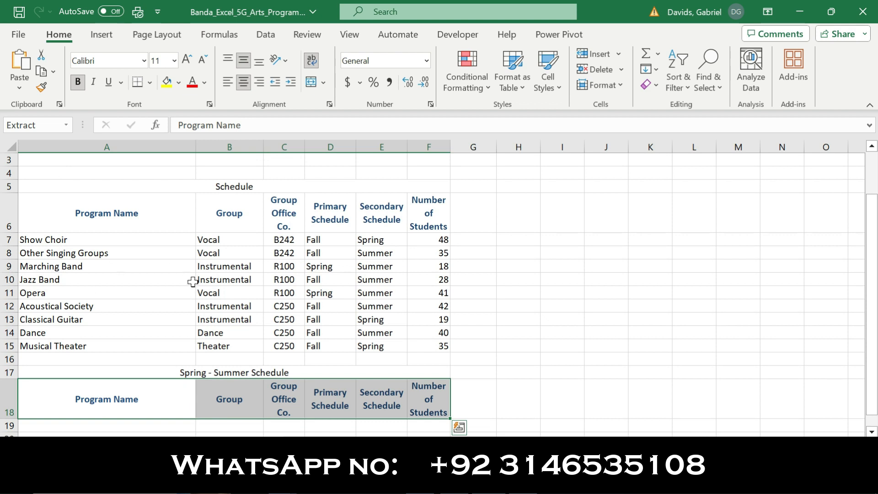
In the Word instructions, remove the bold and highlighting from step 4, and make step 5 bold with yellow highlighting.
left_click(480, 479)
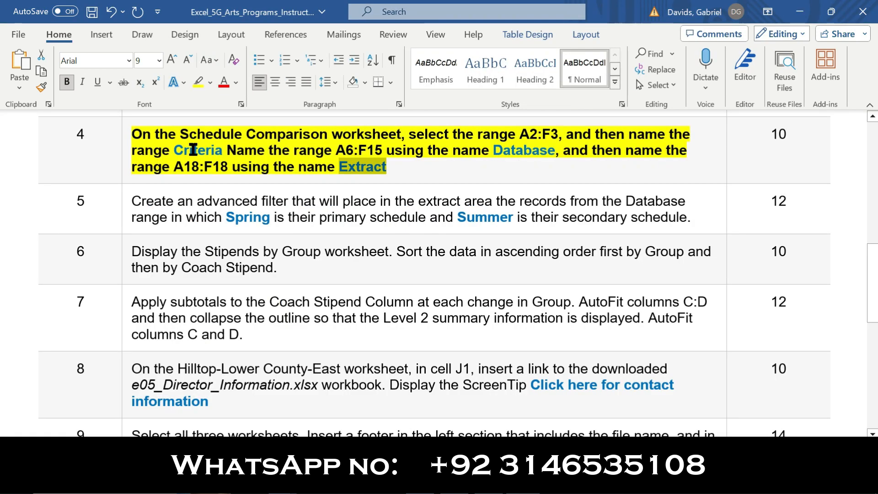
left_click(124, 158)
left_click(135, 133)
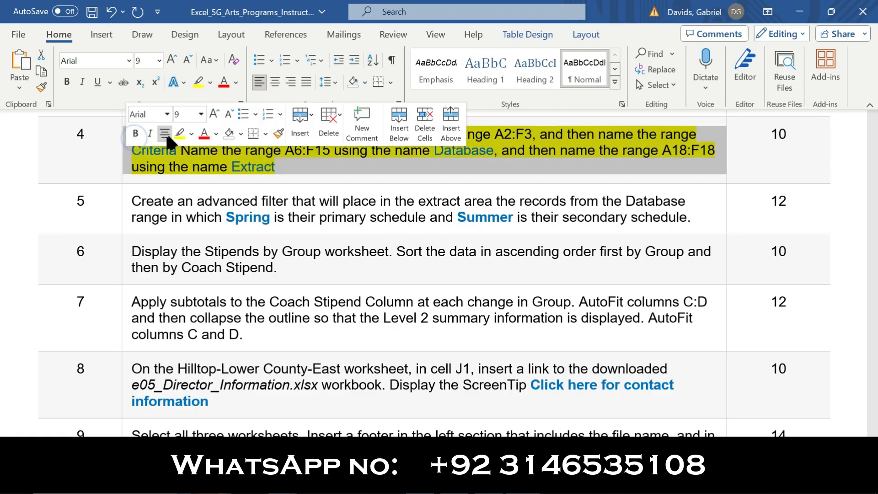
left_click(178, 134)
left_click(130, 200)
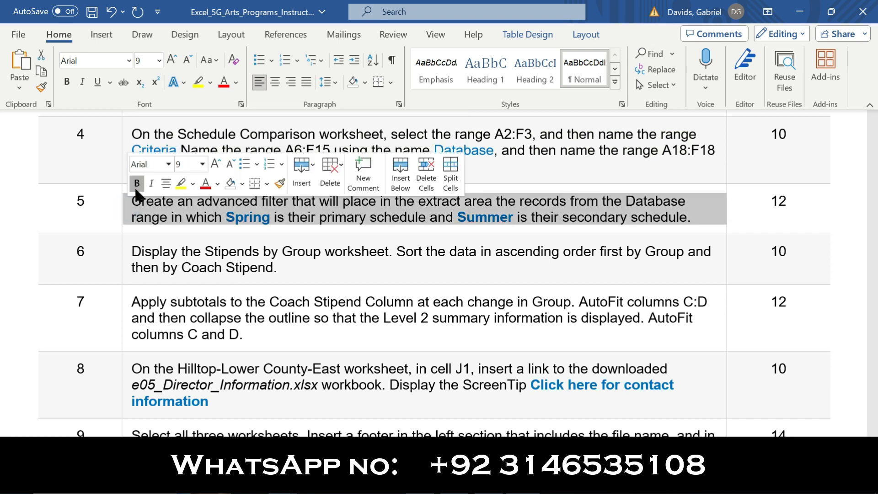
left_click(136, 184)
left_click(181, 184)
left_click(129, 204)
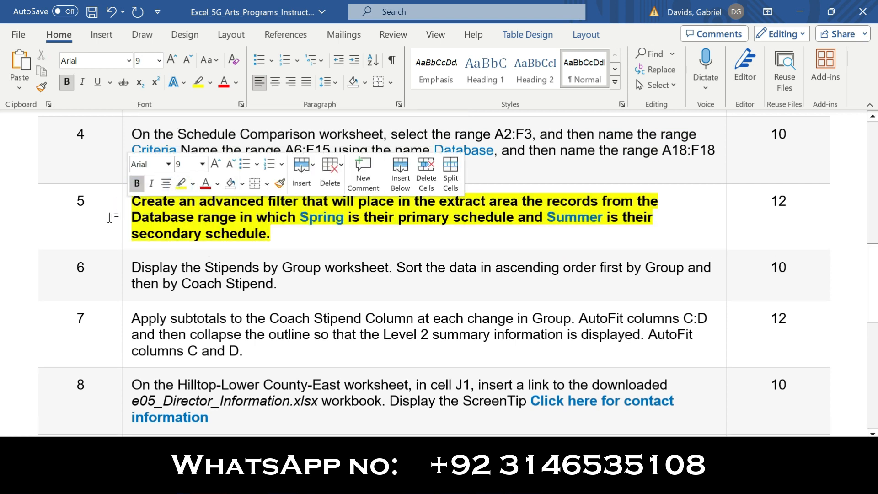
Review the advanced filter requirement in step 5 of the instructions and return to the Excel workbook.
left_click_drag(136, 201, 273, 212)
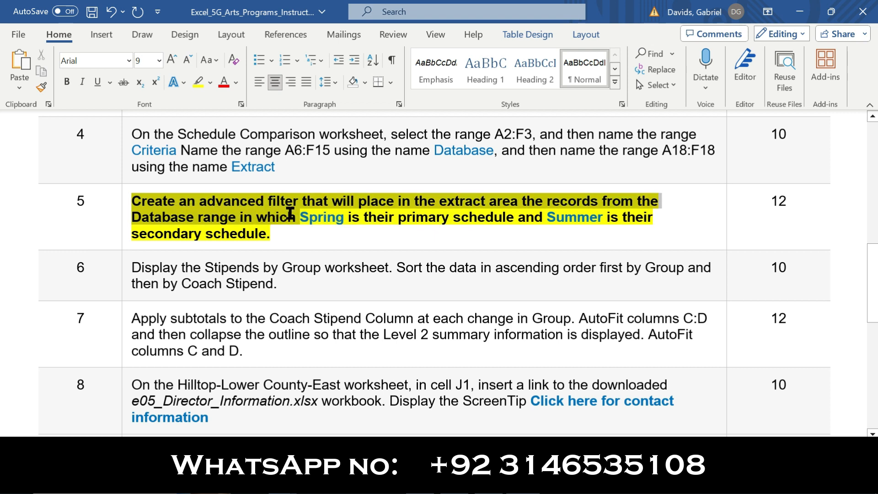
mouse_move(290, 213)
left_mouse_down()
mouse_move(425, 220)
mouse_move(298, 222)
left_mouse_up()
left_click(494, 482)
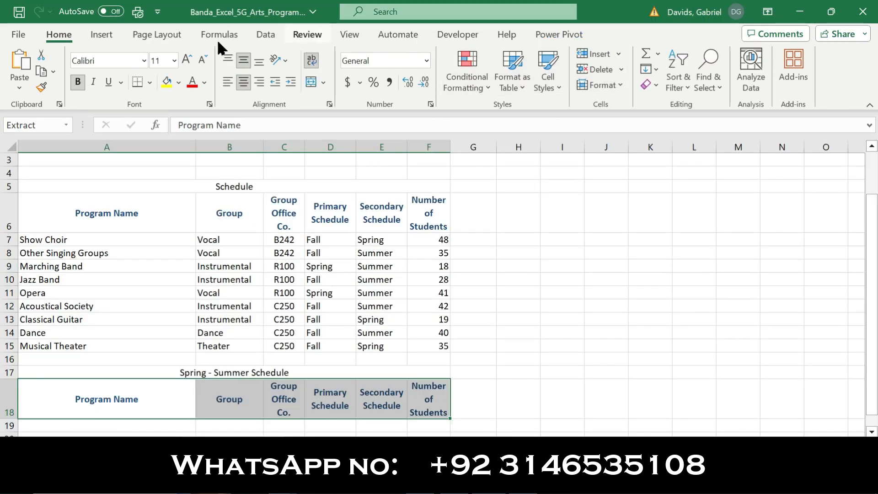
left_click(106, 37)
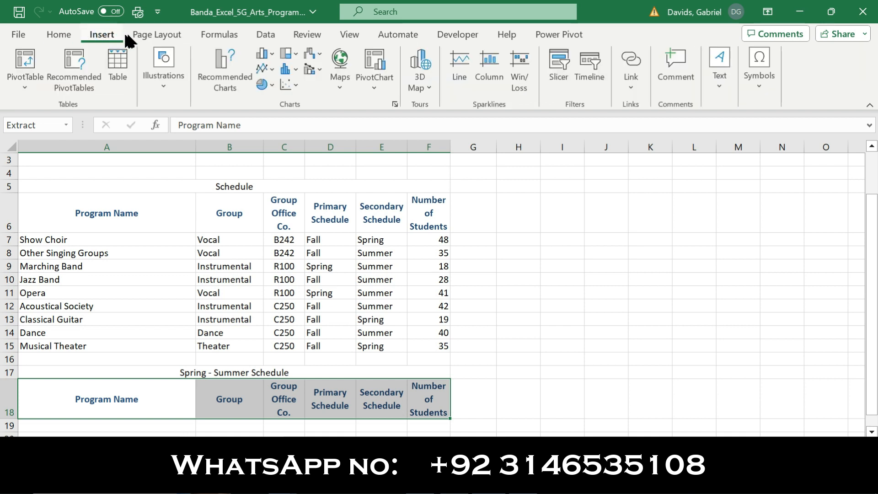
left_click(150, 34)
left_click(213, 36)
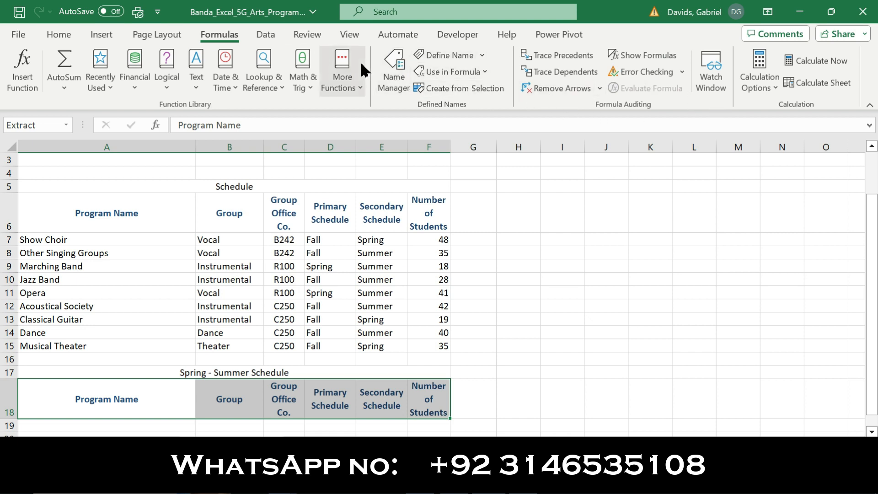
left_click(272, 33)
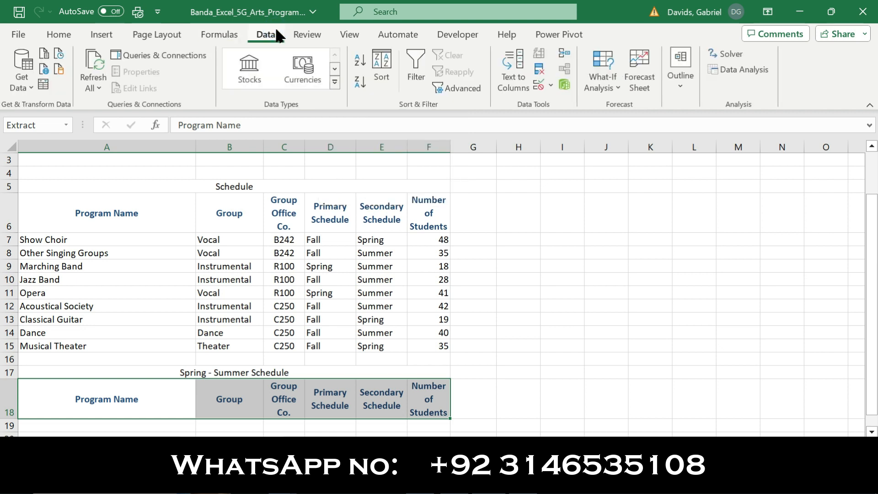
left_click(478, 91)
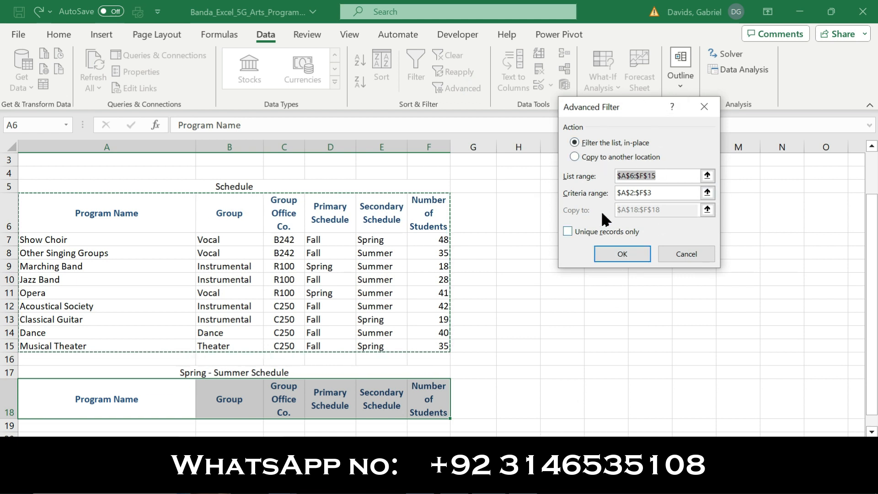
left_click(574, 157)
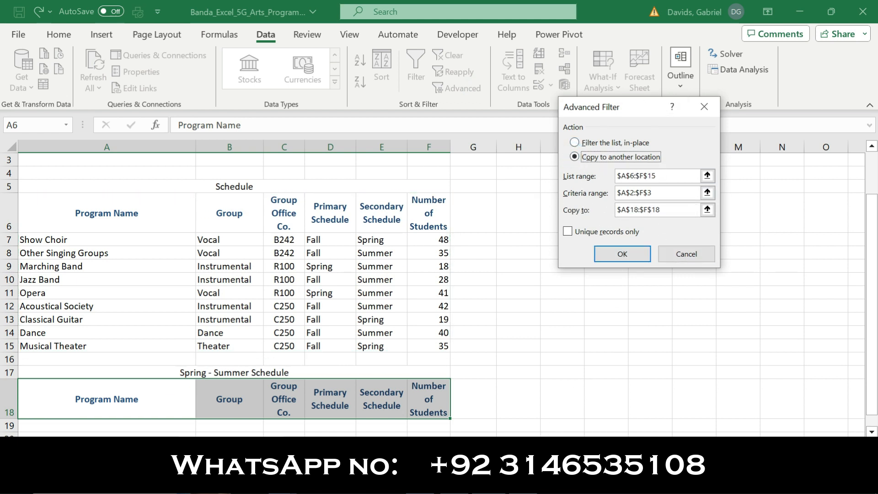
mouse_move(524, 483)
left_click(529, 432)
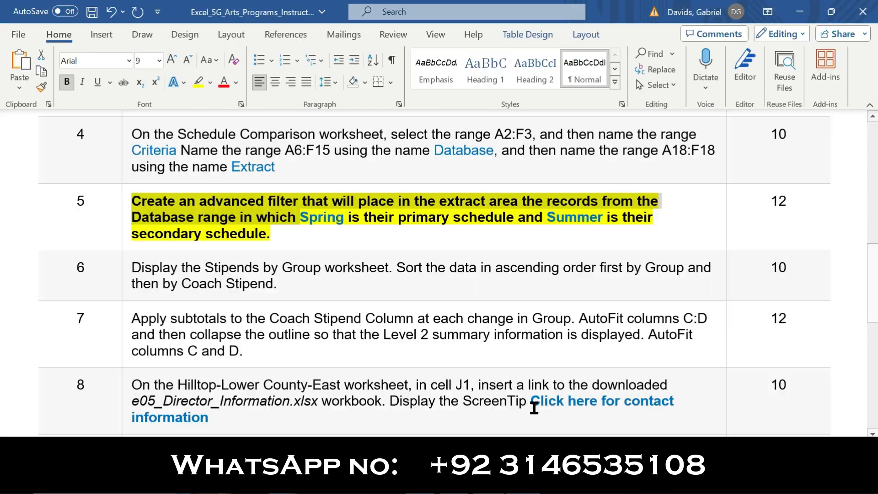
left_click_drag(343, 221, 305, 225)
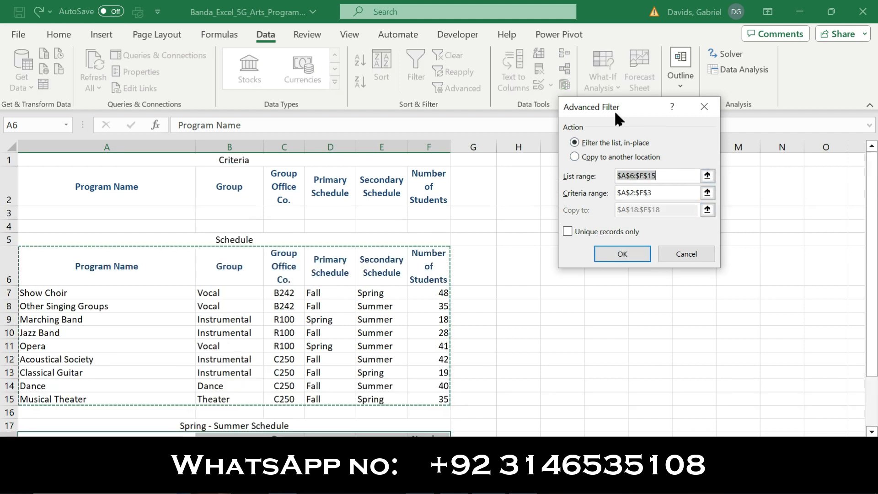
left_click(708, 109)
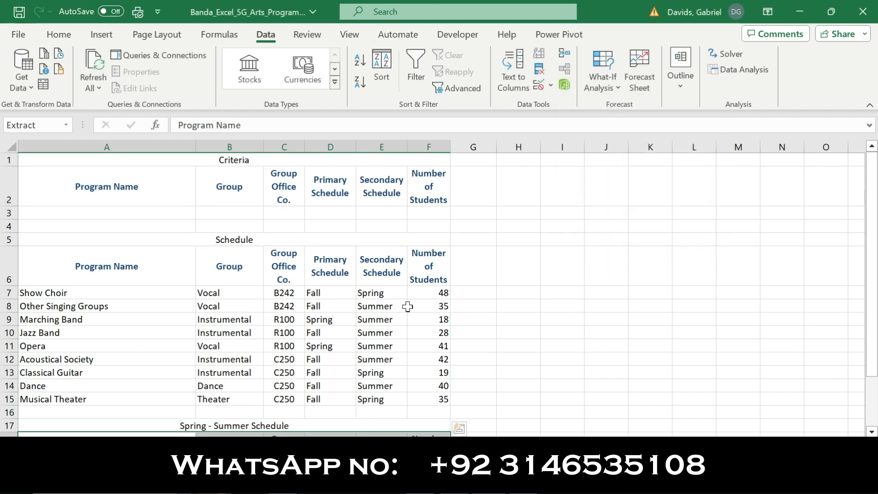
Copy the word Spring from step 5 of the Word instructions into the Primary Schedule criteria cell D3 in the Excel worksheet.
left_click(522, 482)
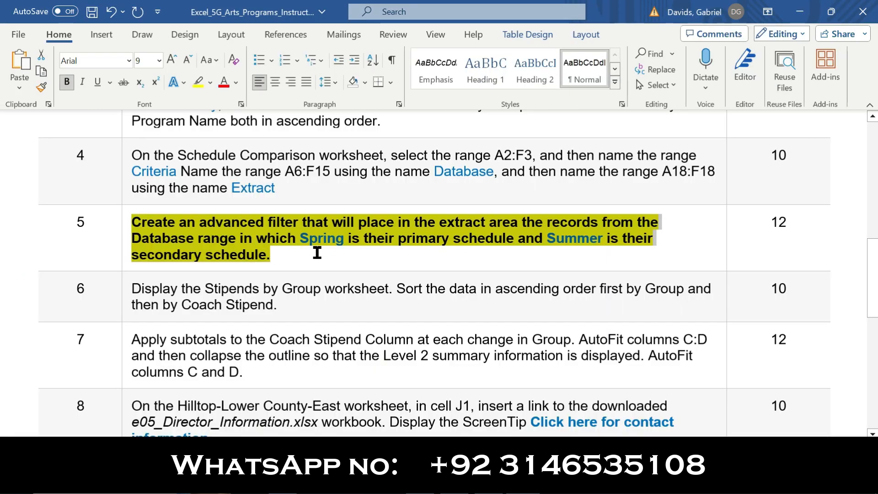
left_click(334, 253)
left_click_drag(344, 239, 300, 242)
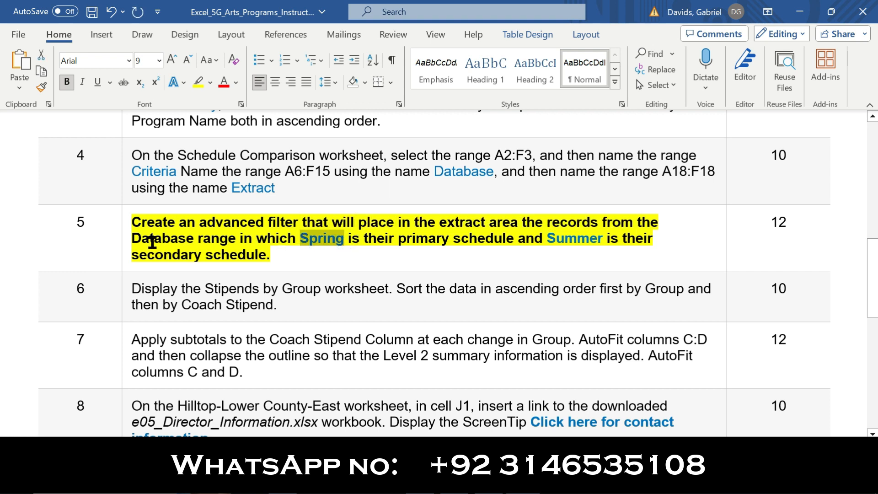
left_click_drag(201, 239, 508, 238)
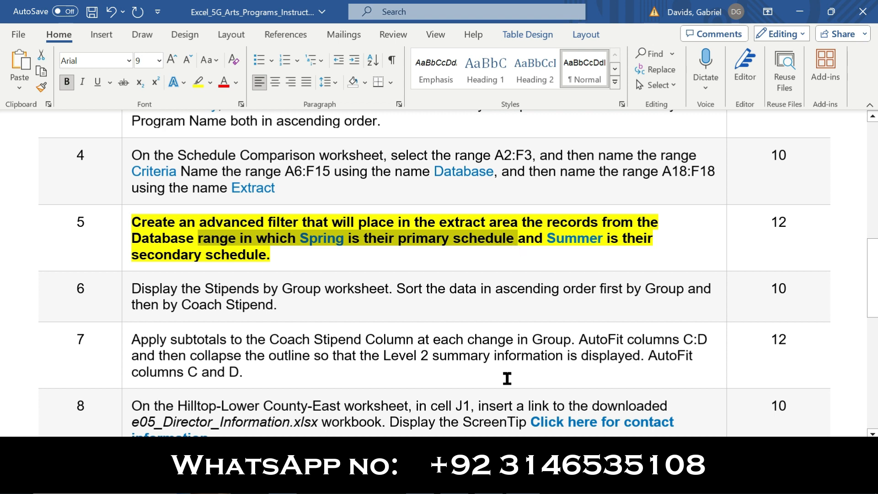
left_click(480, 483)
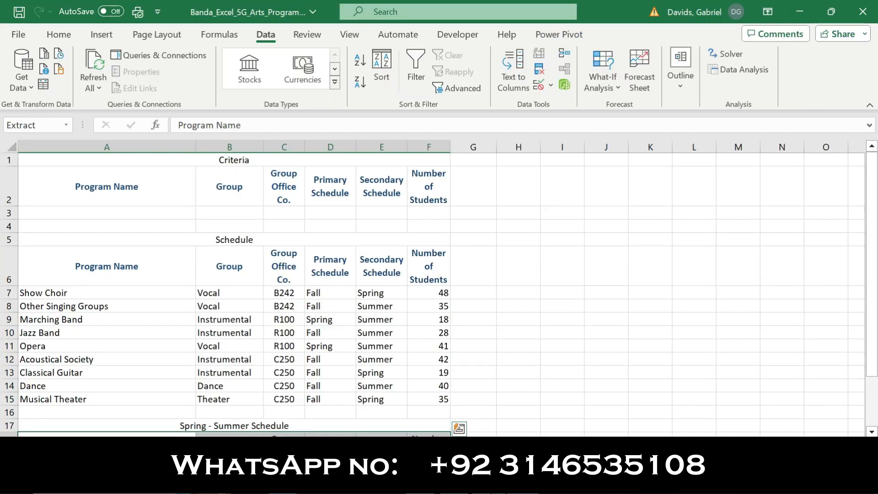
left_click(327, 211)
key("ctrl+v")
Copy the word Summer from step 5 of the Word instructions into the Secondary Schedule criteria cell E3 in the Excel worksheet.
left_click(524, 482)
left_click_drag(604, 237, 551, 240)
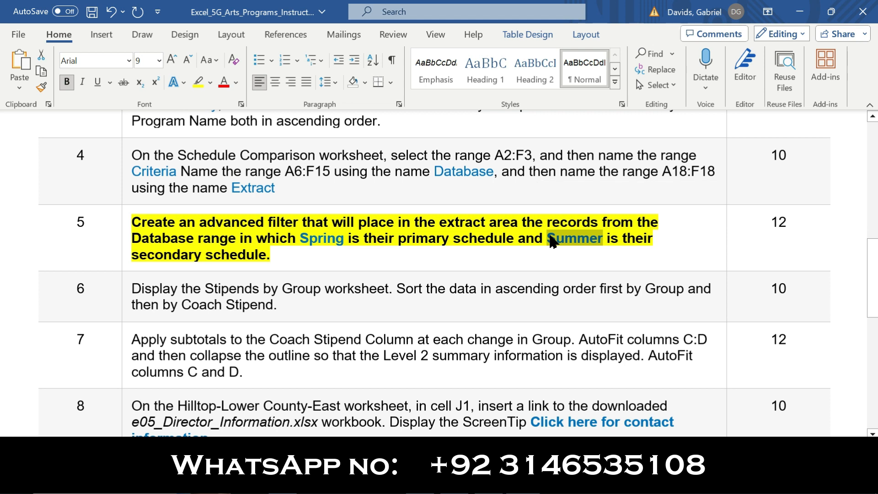
left_click_drag(273, 254, 132, 254)
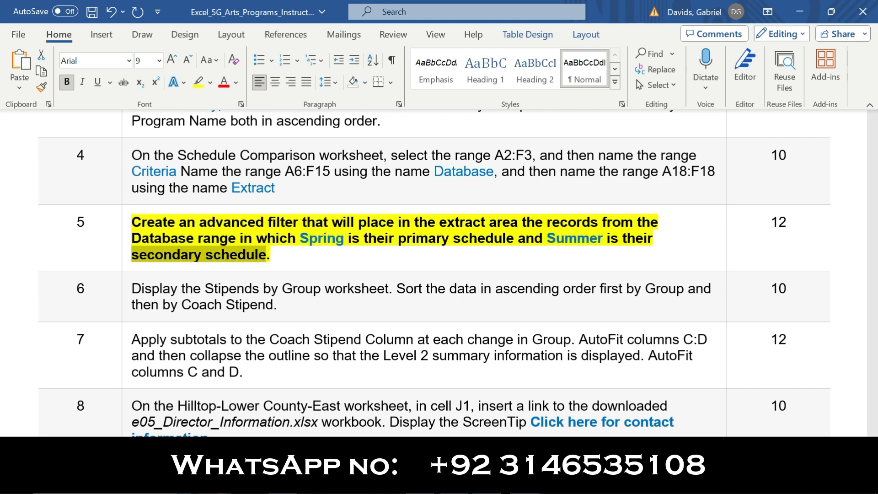
key("alt+Tab")
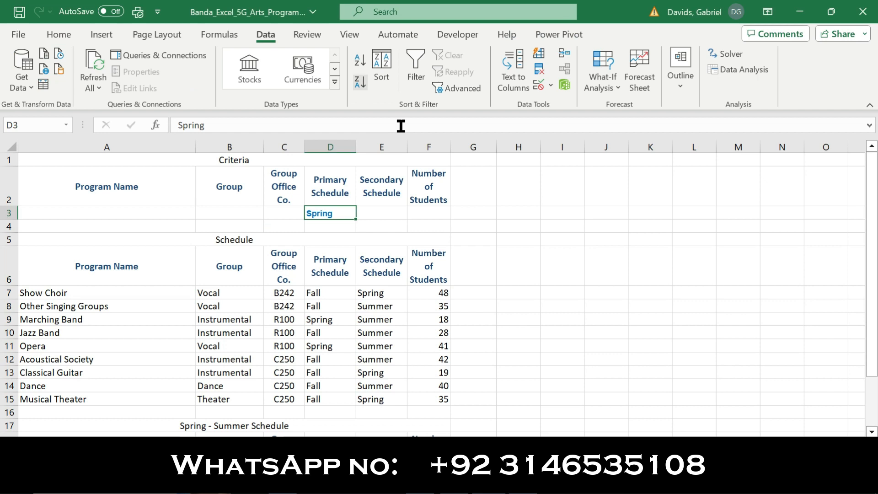
left_click(383, 210)
key("ctrl+v")
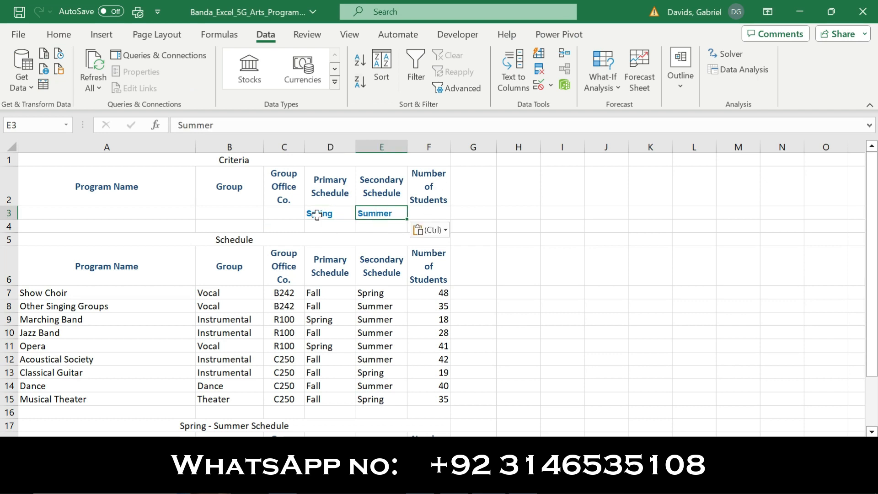
Reread the advanced filter requirement in step 5 of the Word instructions and return to the Excel workbook.
key("alt+Tab")
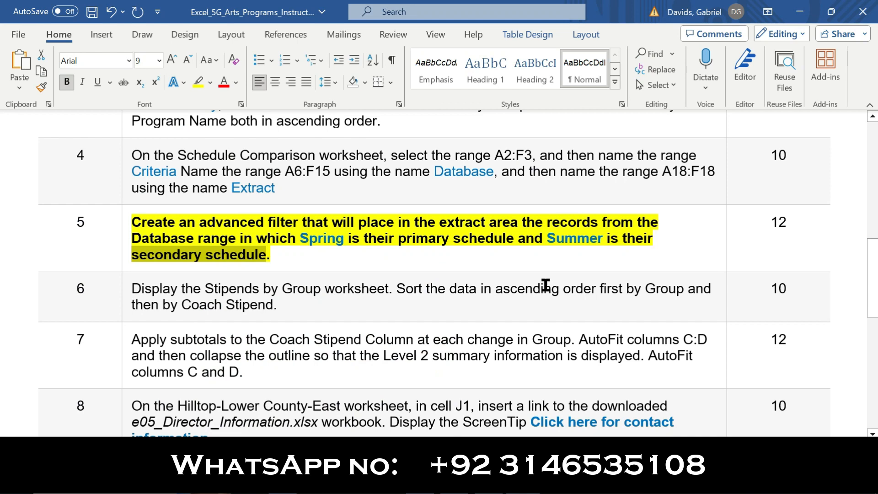
left_click_drag(147, 224, 237, 238)
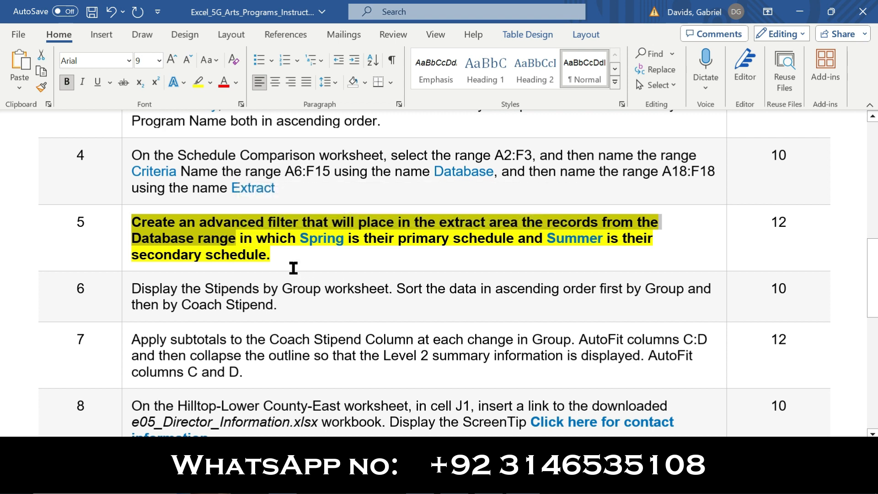
left_click_drag(280, 255, 143, 222)
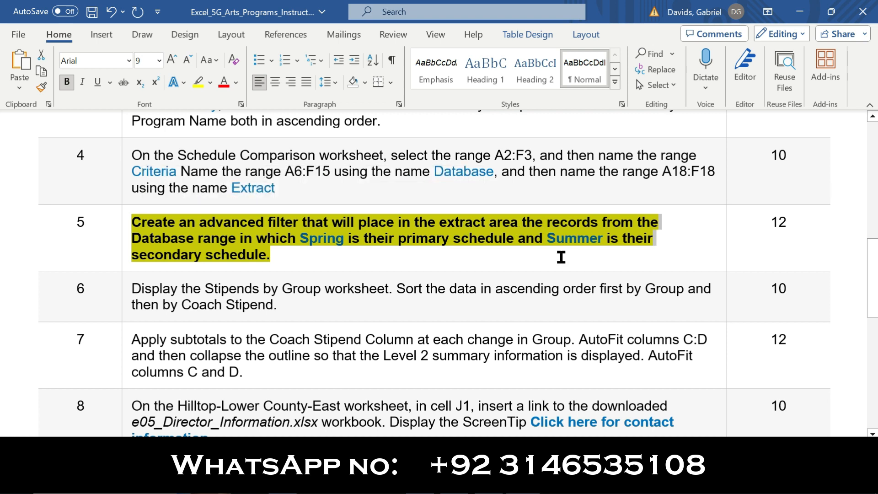
key("alt+Tab")
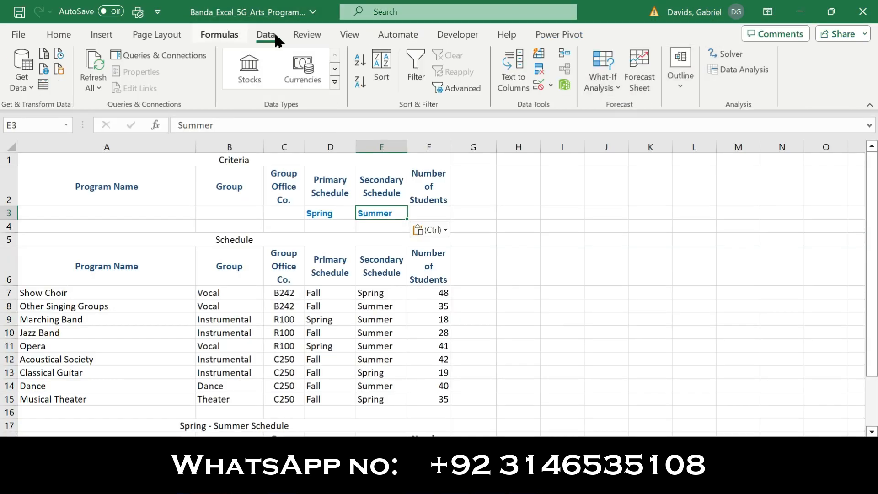
Run an advanced filter that copies to another location, with list range Database, criteria range Criteria and copy-to range Extract.
left_click(439, 89)
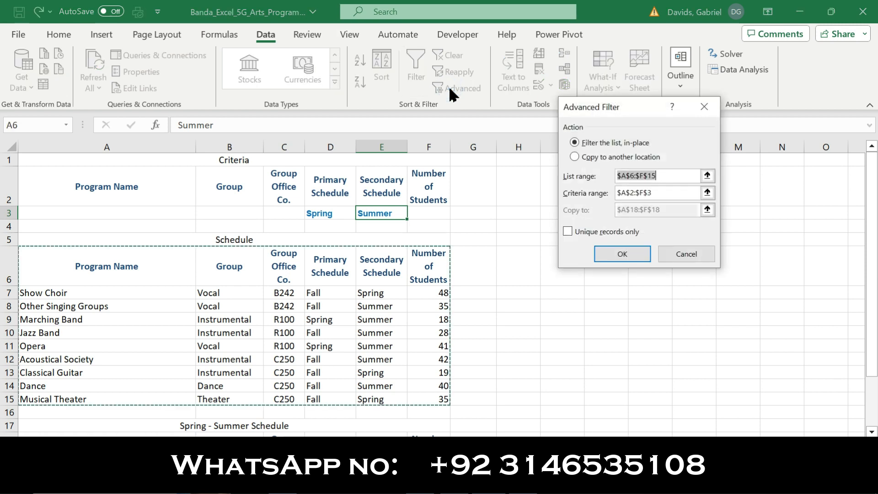
left_click(574, 156)
left_click(664, 181)
key("BackSpace")
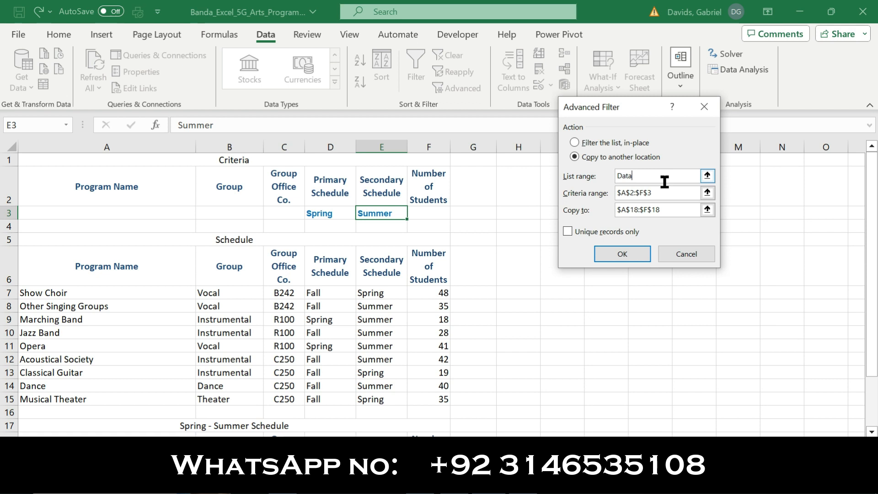
left_click(672, 194)
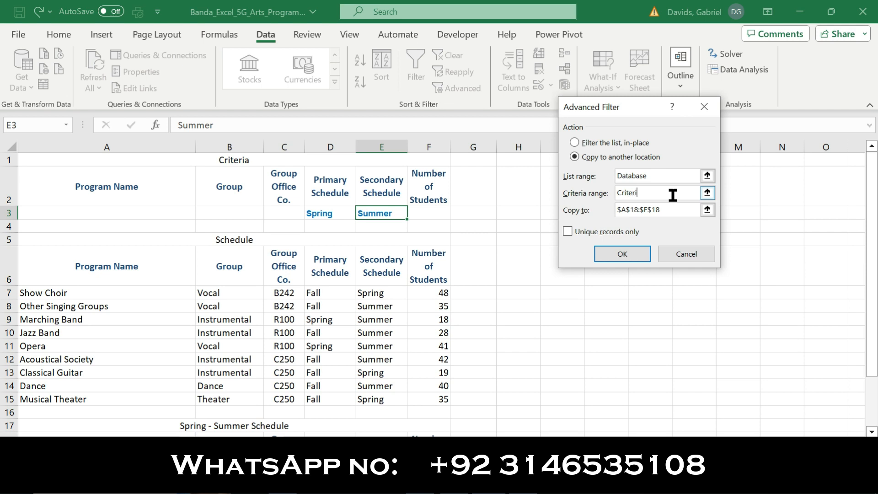
left_click(673, 195)
scroll(674, 206, "down", 1)
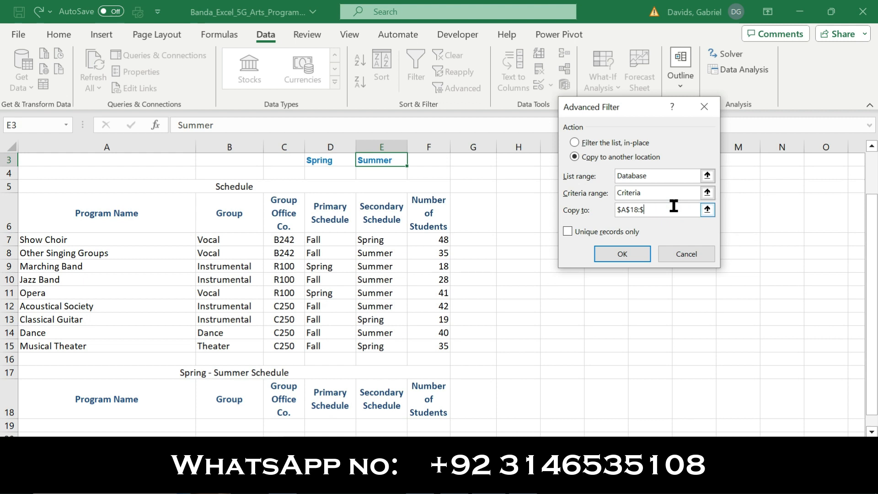
left_click(645, 209)
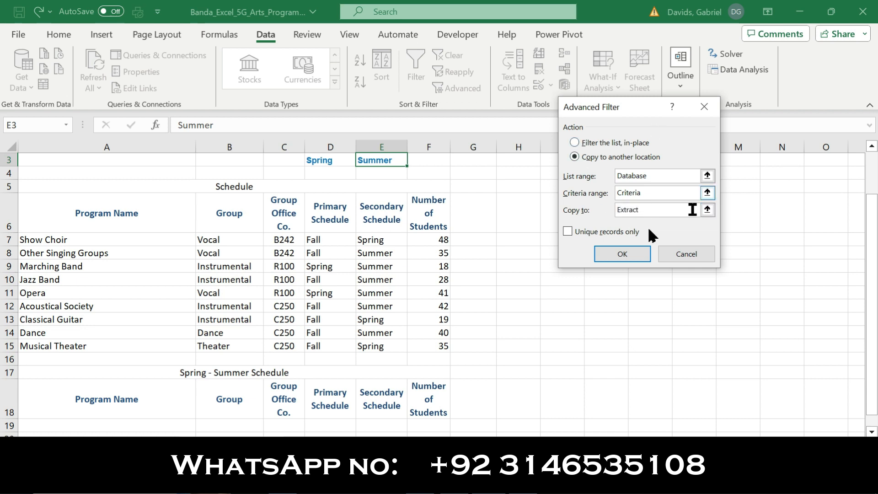
left_click(635, 253)
Check the extracted records under the Spring - Summer Schedule heading.
left_click_drag(870, 237, 868, 248)
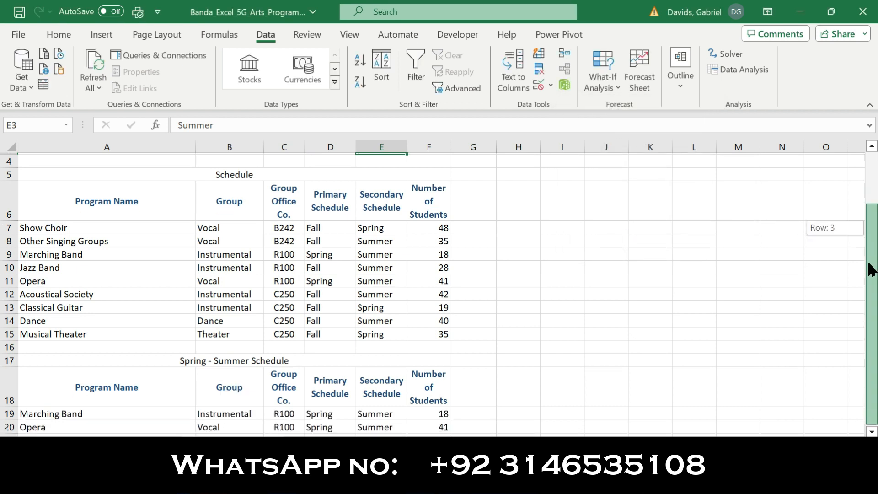
left_click_drag(48, 389, 433, 423)
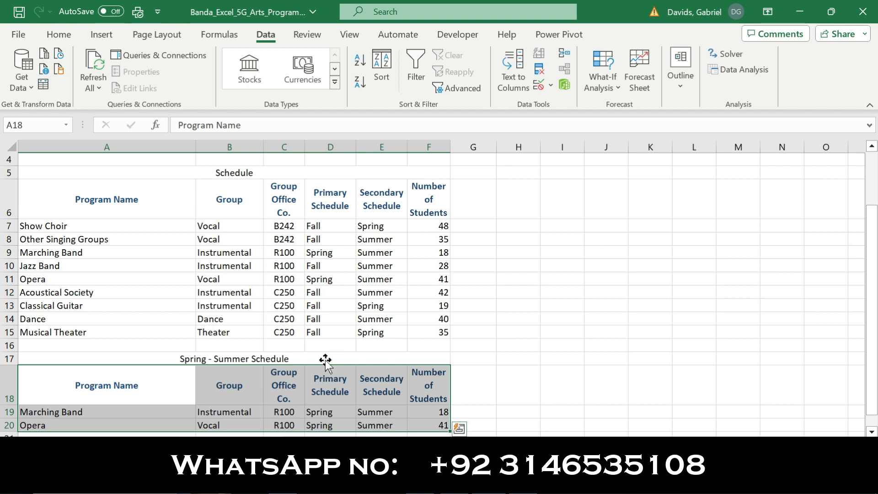
left_click(505, 336)
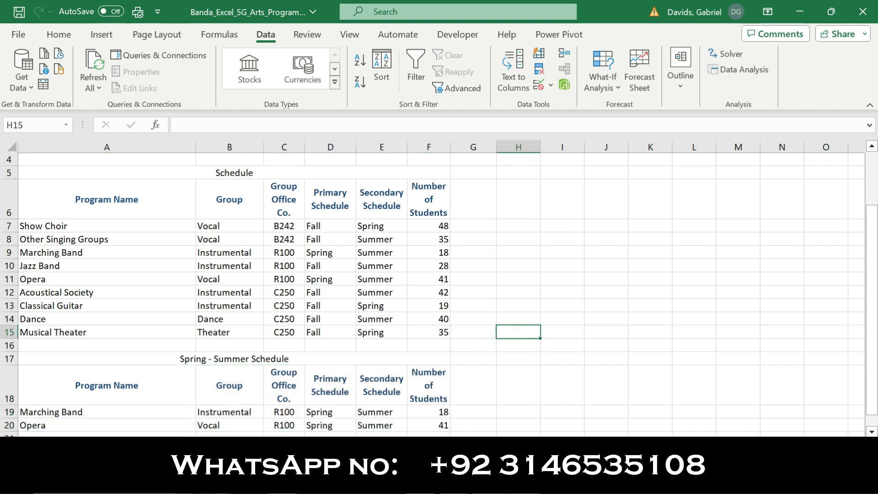
In the Word instructions, remove the bold and yellow highlighting from step 5, and select step 6.
left_click(519, 480)
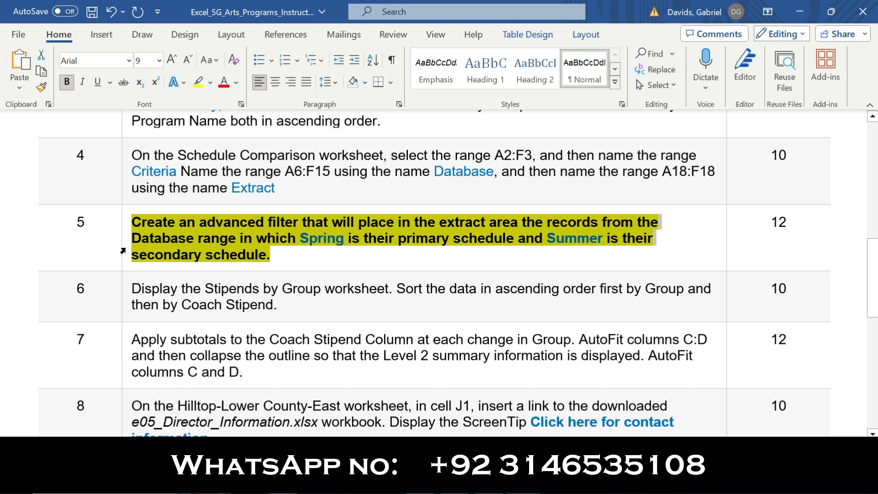
left_click(123, 247)
left_click(134, 225)
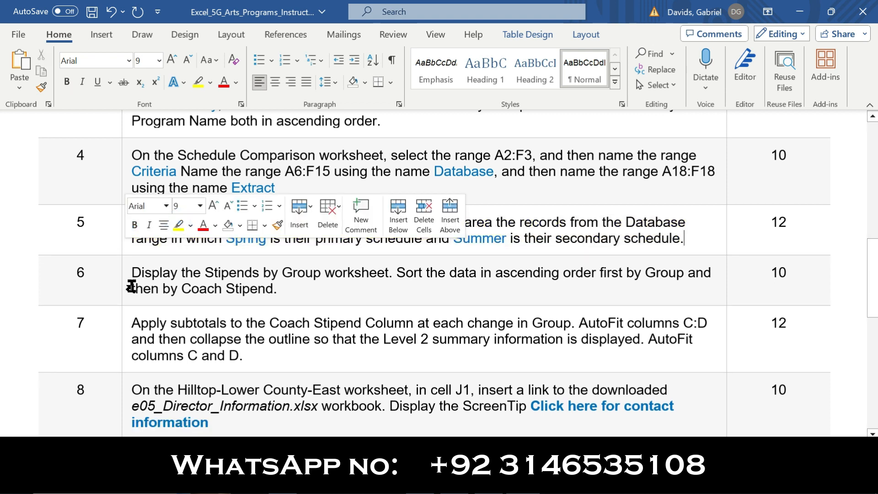
left_click(128, 284)
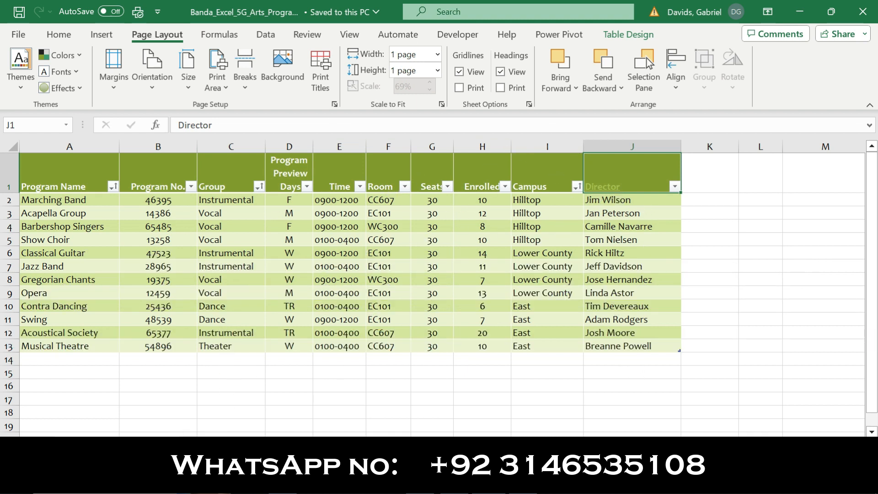
Look through the Schedule Comparison, Stipends by Group and Hilltop-Lower County-East worksheets of the completed workbook.
left_click(160, 444)
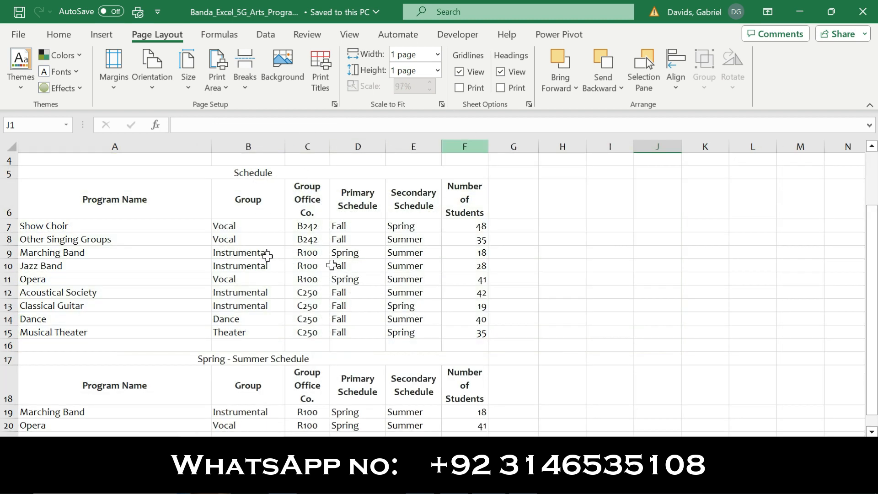
left_click_drag(873, 224, 873, 170)
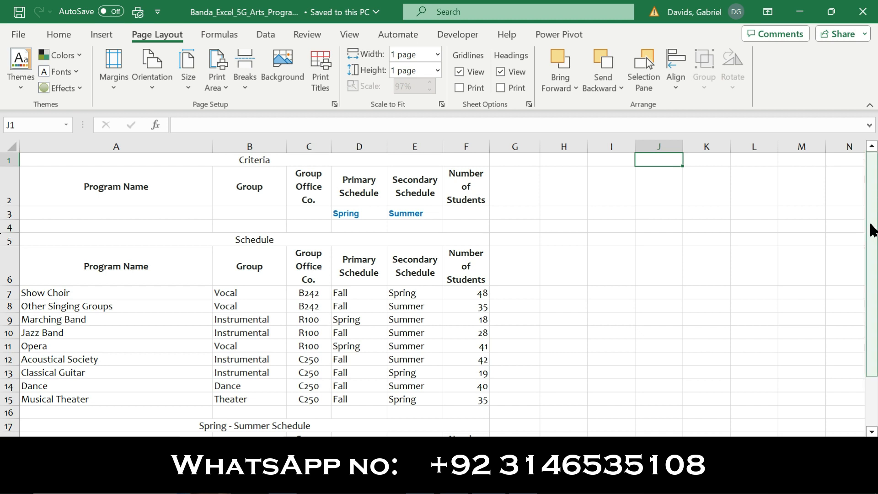
left_click_drag(873, 267, 874, 187)
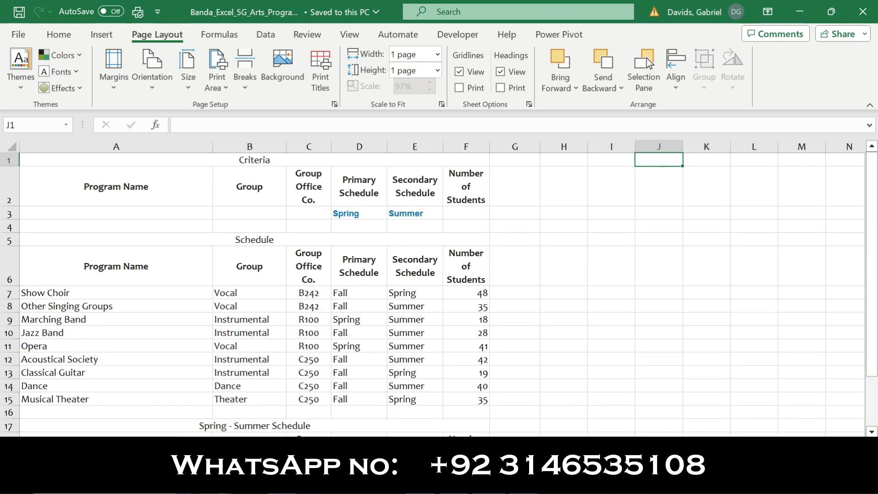
left_click(386, 446)
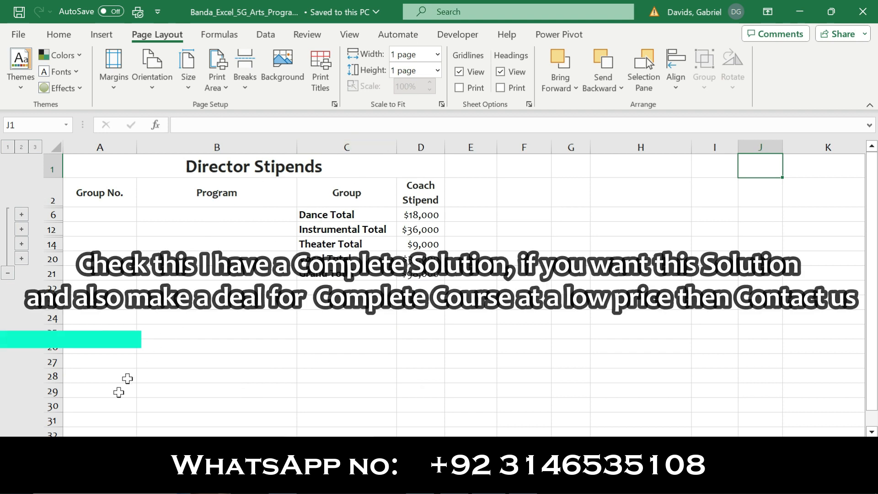
left_click(284, 446)
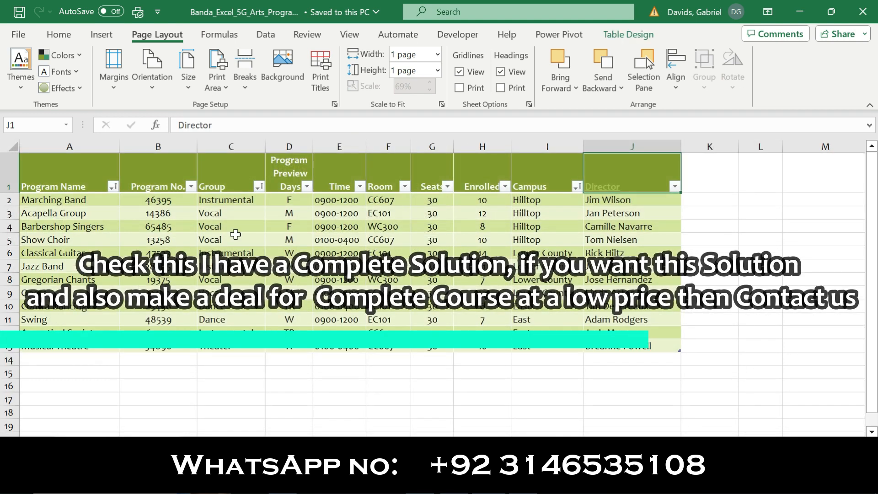